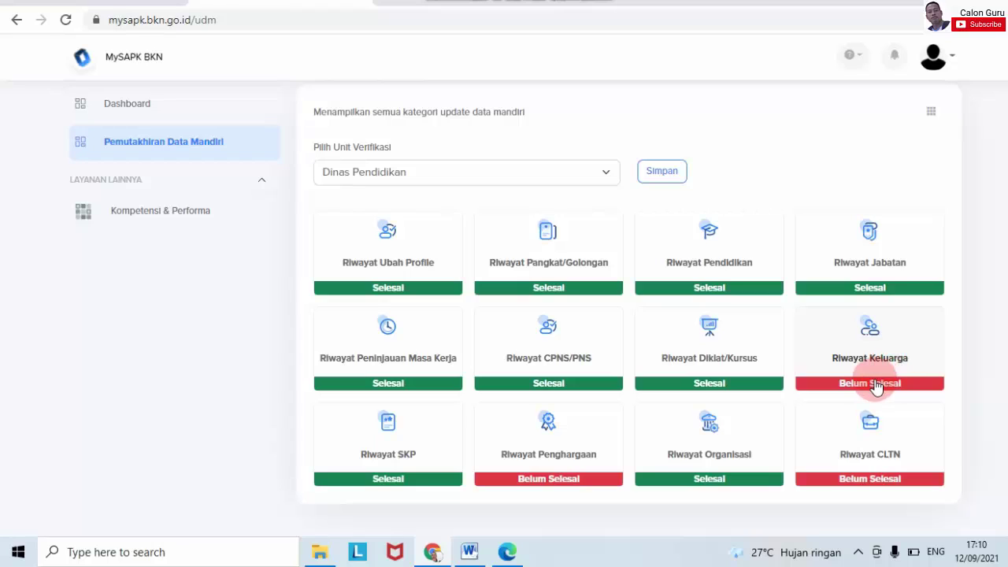
Step: Open the Riwayat Keluarga category and look through its Orang Tua, Pasangan and Anak records
click(875, 380)
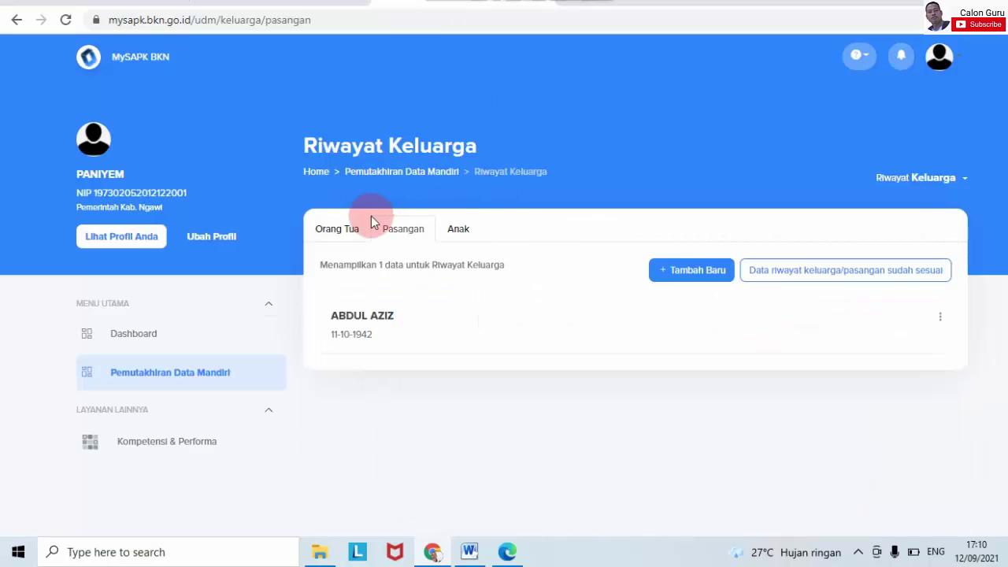
click(348, 233)
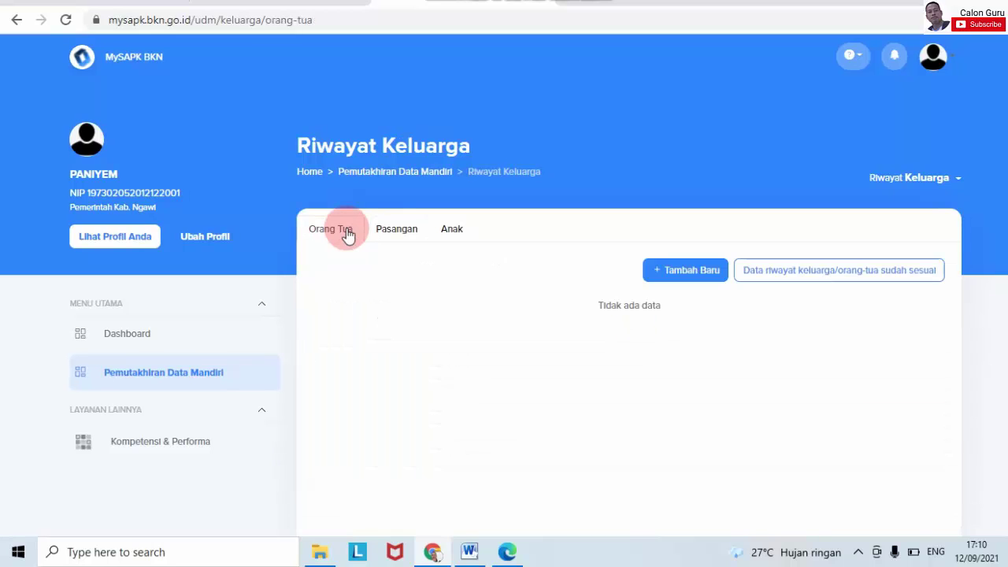
click(390, 233)
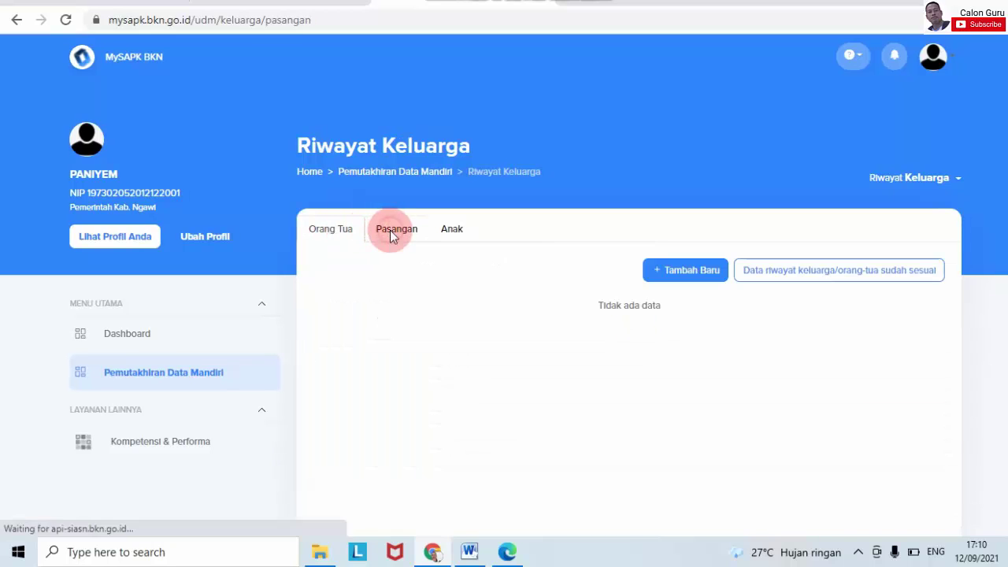
click(462, 231)
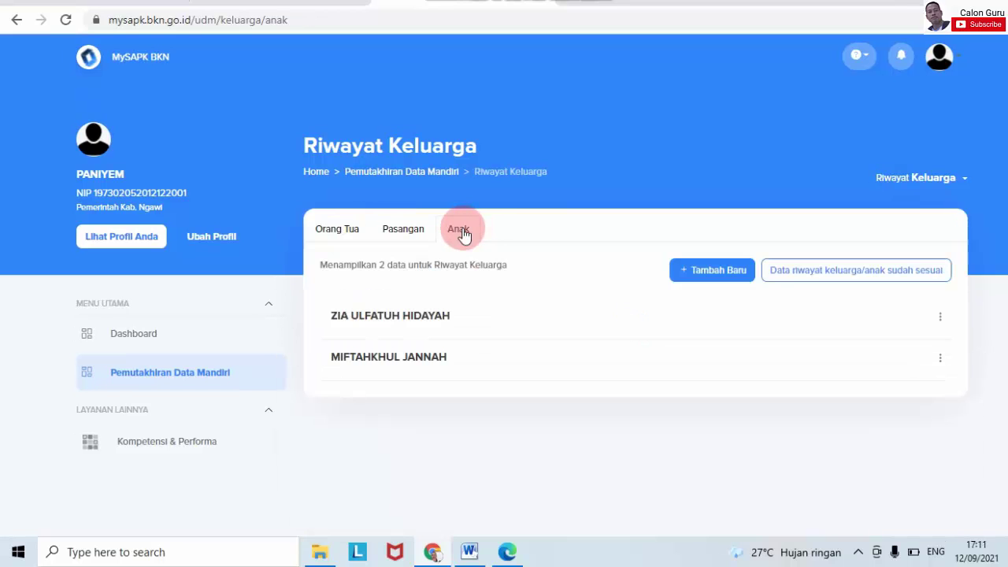
click(346, 235)
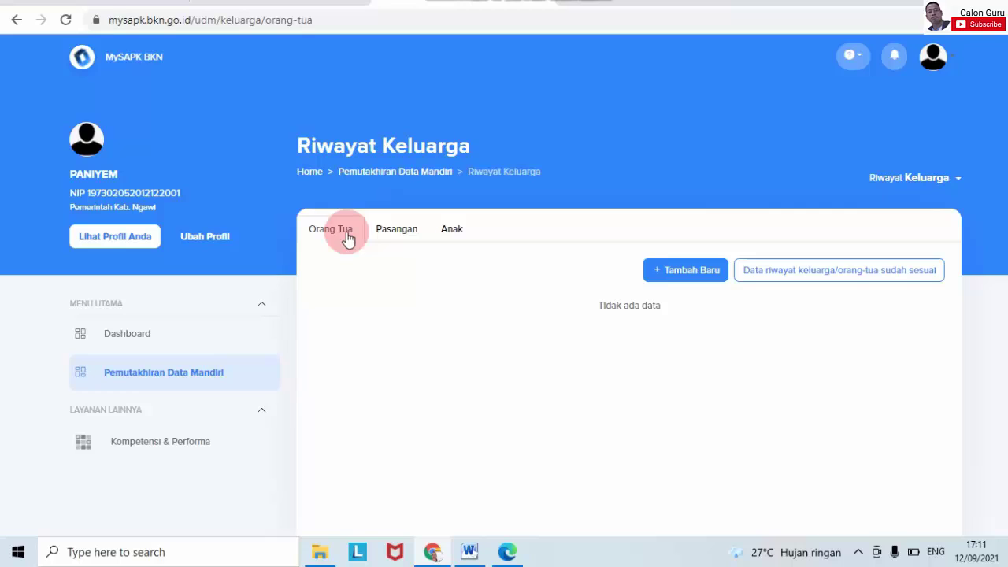
click(384, 232)
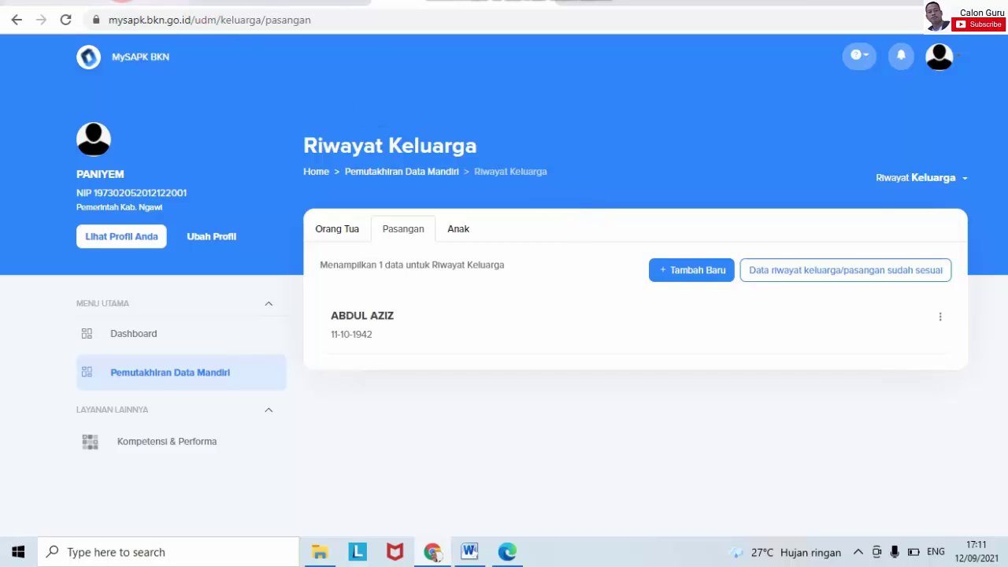
Step: Open mysapk.bkn.go.id in a new browser tab and log in with the prefilled account credentials
click(102, 4)
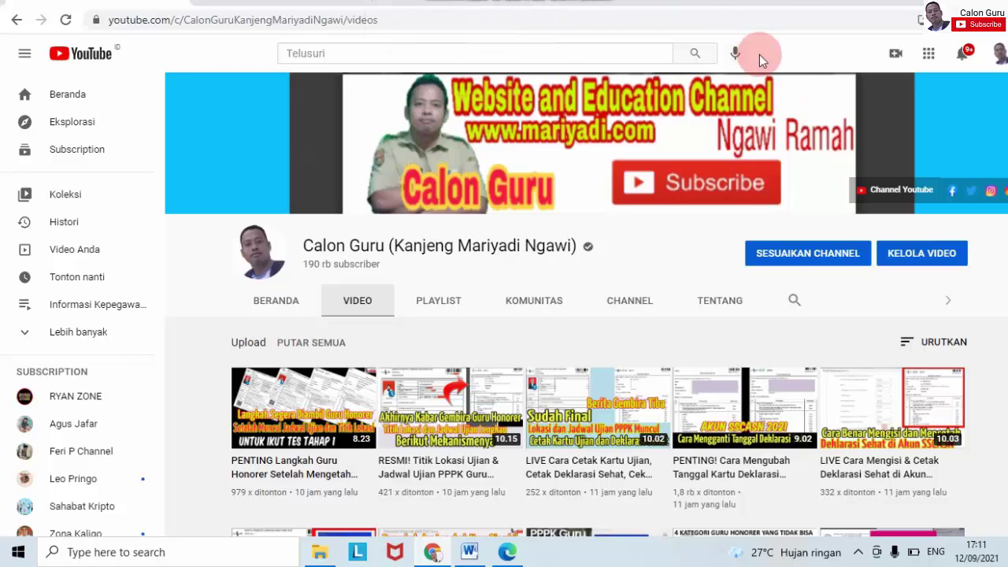
click(762, 1)
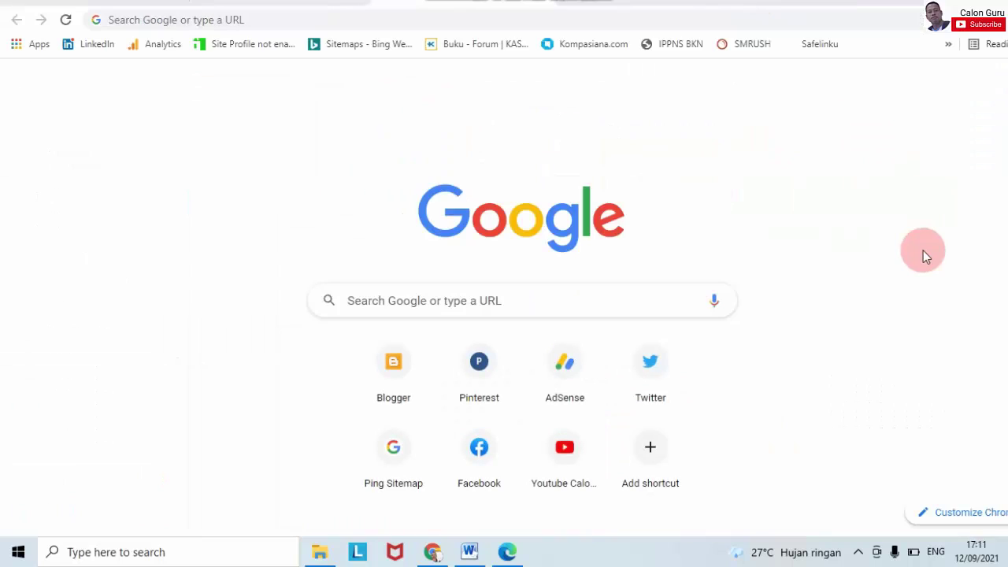
click(530, 17)
text(my)
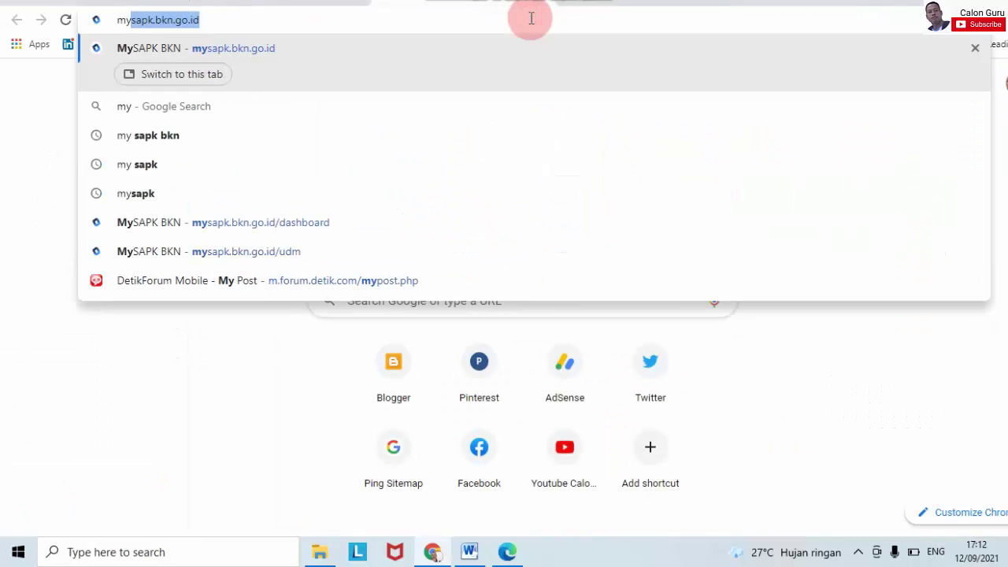
key(Return)
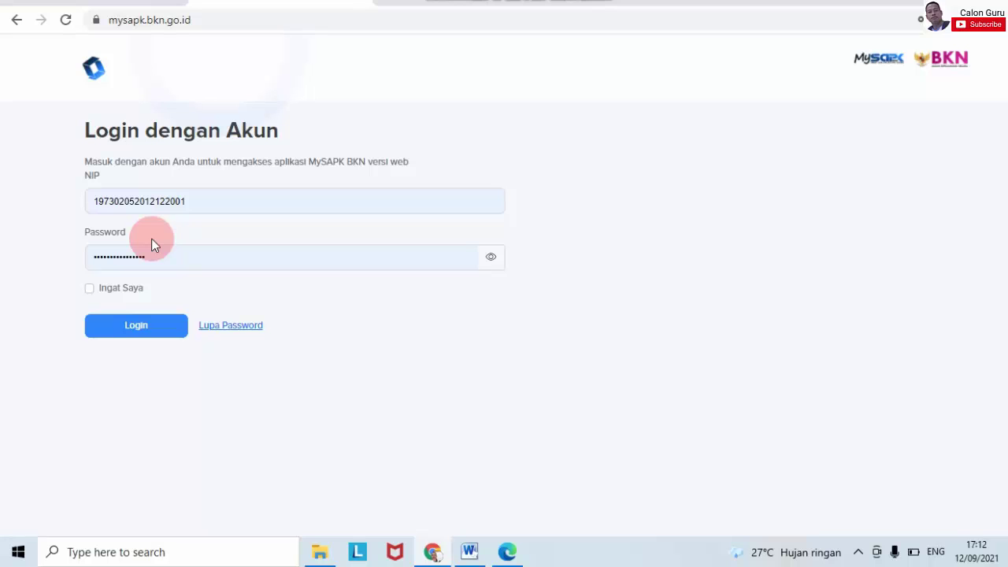
click(157, 327)
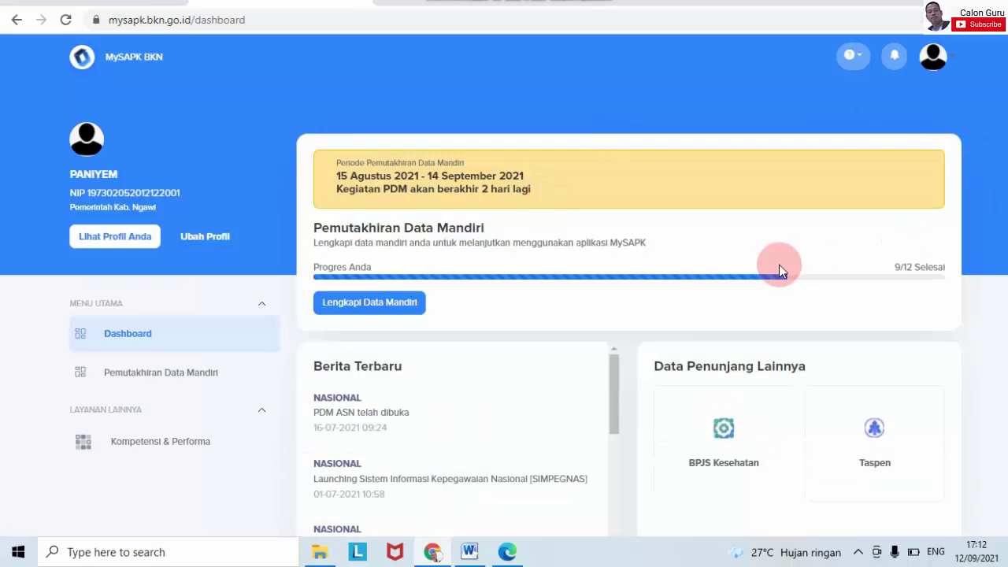
Step: Go to Lengkapi Data Mandiri, open the Riwayat Keluarga category and display its Pasangan records
click(370, 302)
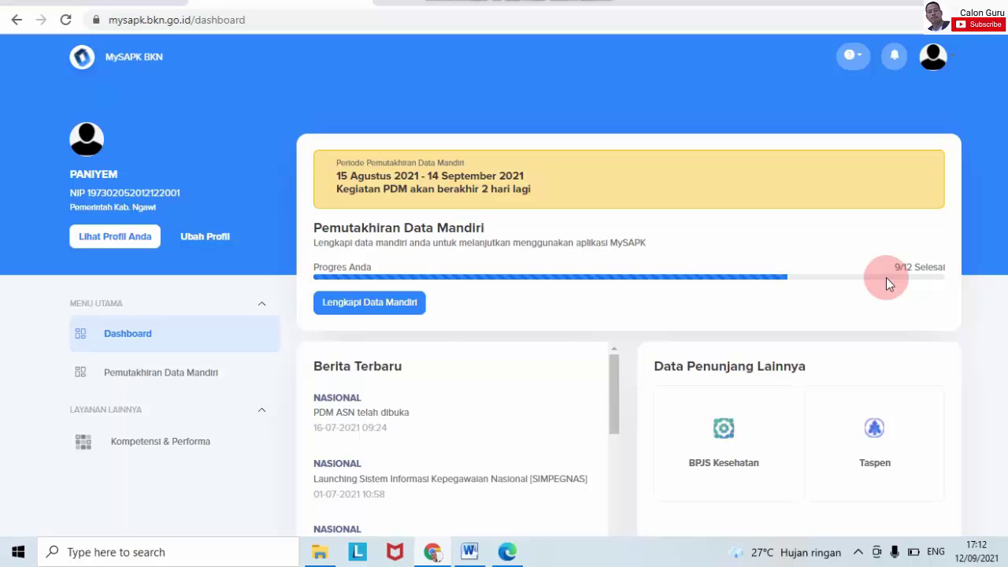
click(399, 302)
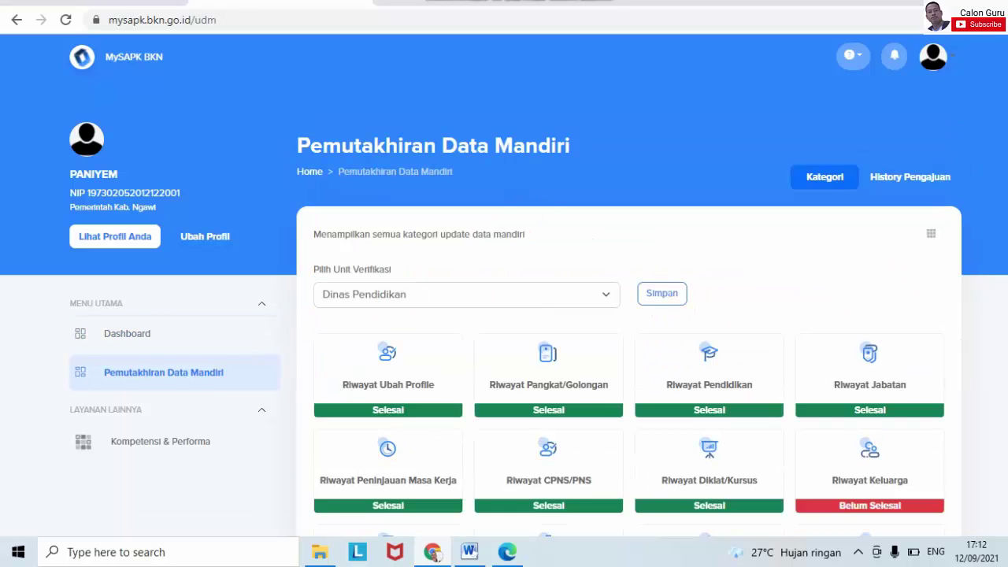
scroll(630, 315, down, 2)
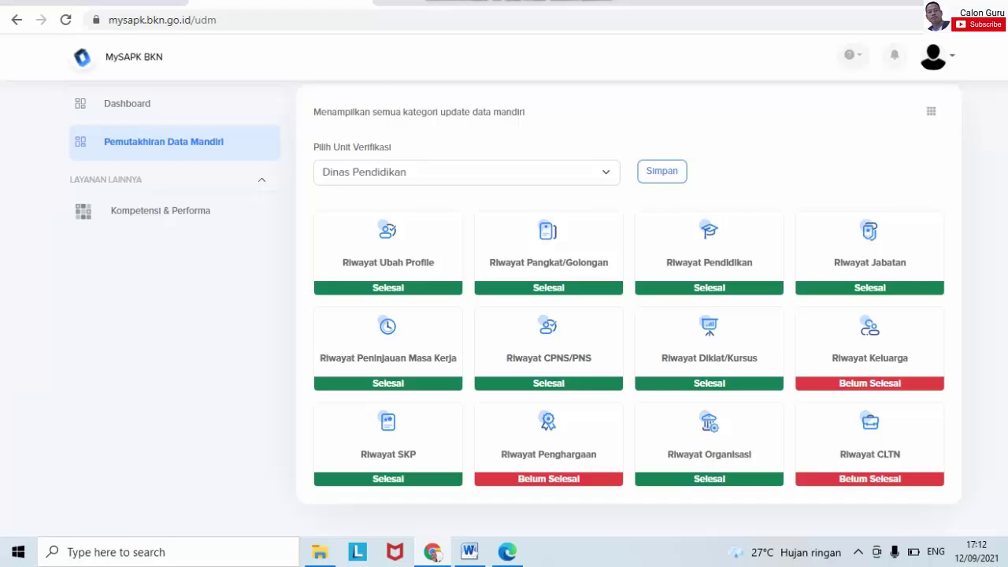
click(893, 385)
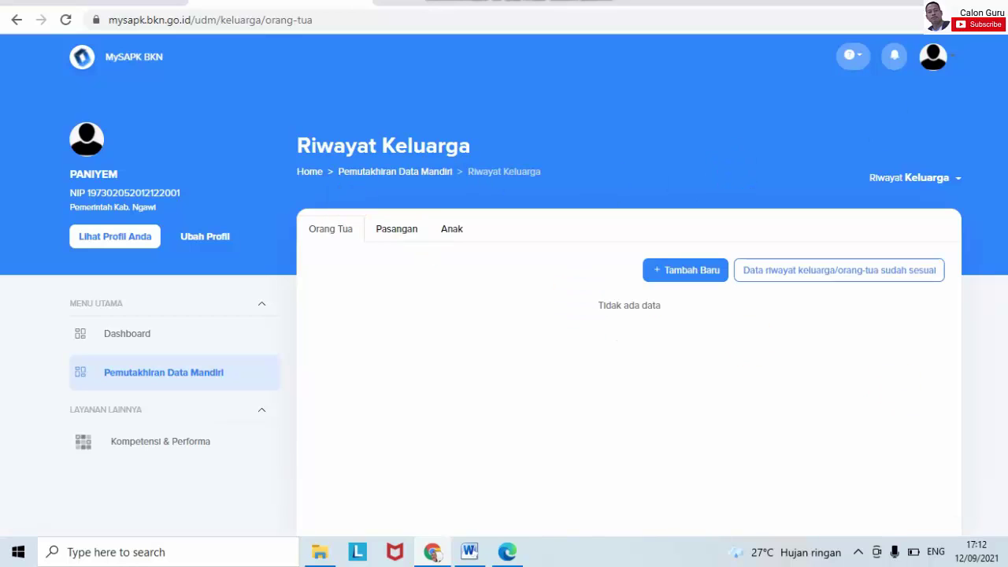
scroll(630, 355, down, 1)
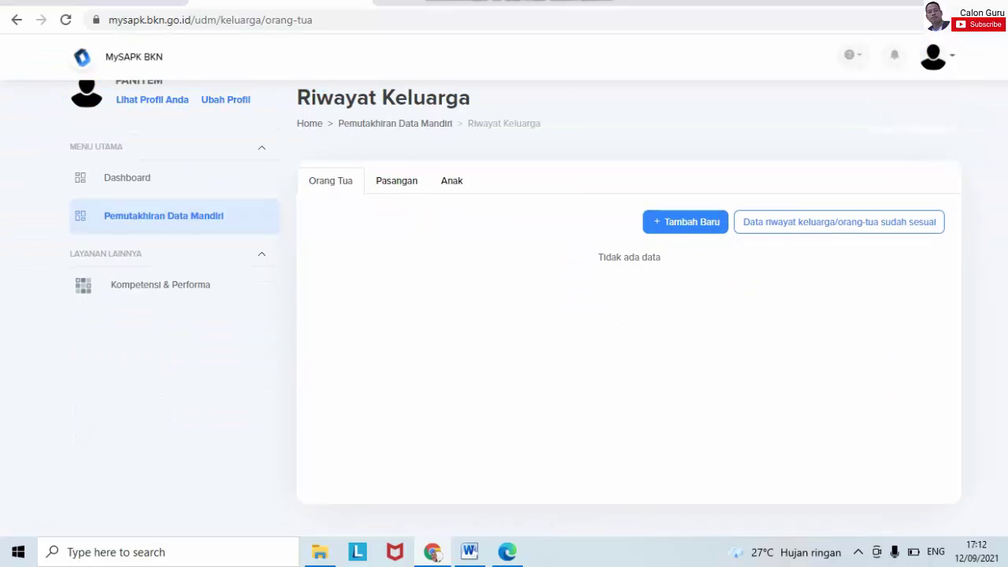
click(385, 183)
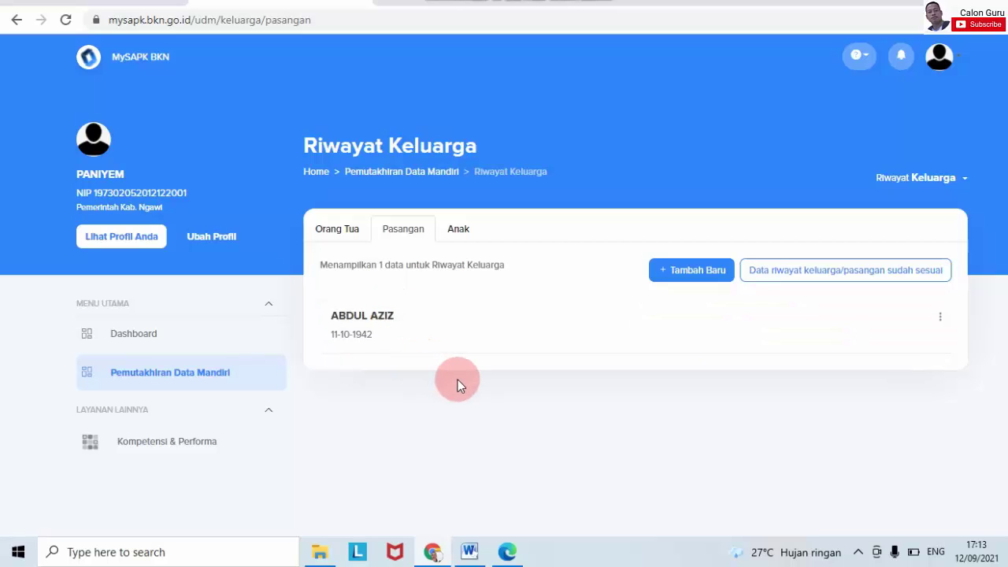
Step: Open the form for adding a new spouse record and review the choices for Suami/Istri ke and Status Pernikahan
click(666, 271)
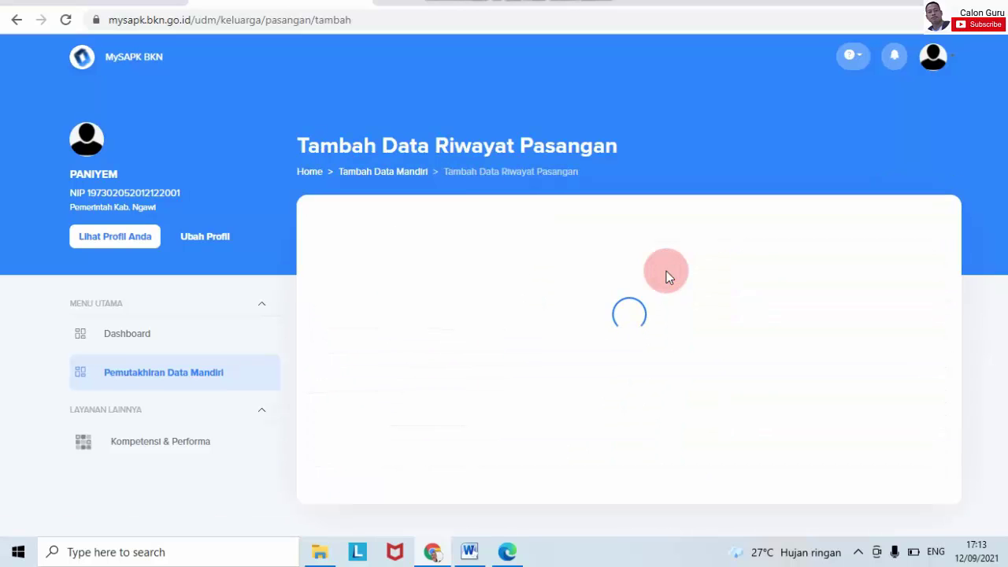
scroll(504, 315, down, 5)
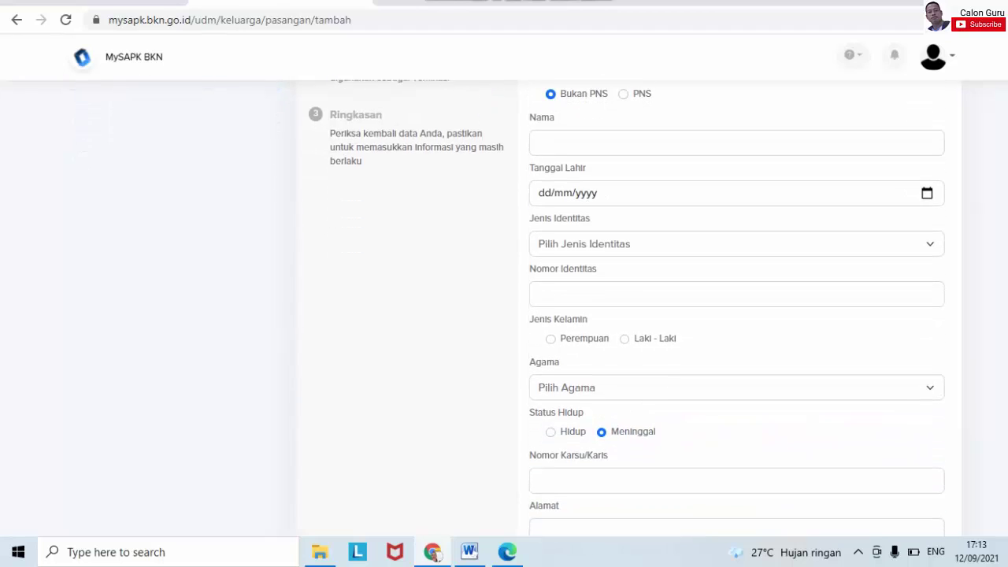
scroll(504, 315, up, 4)
scroll(504, 315, up, 1)
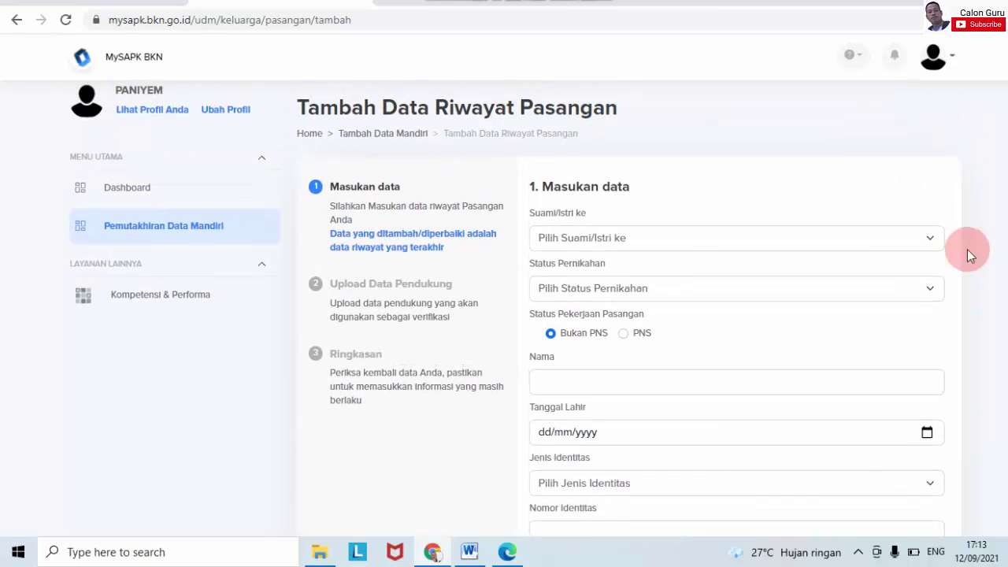
click(594, 240)
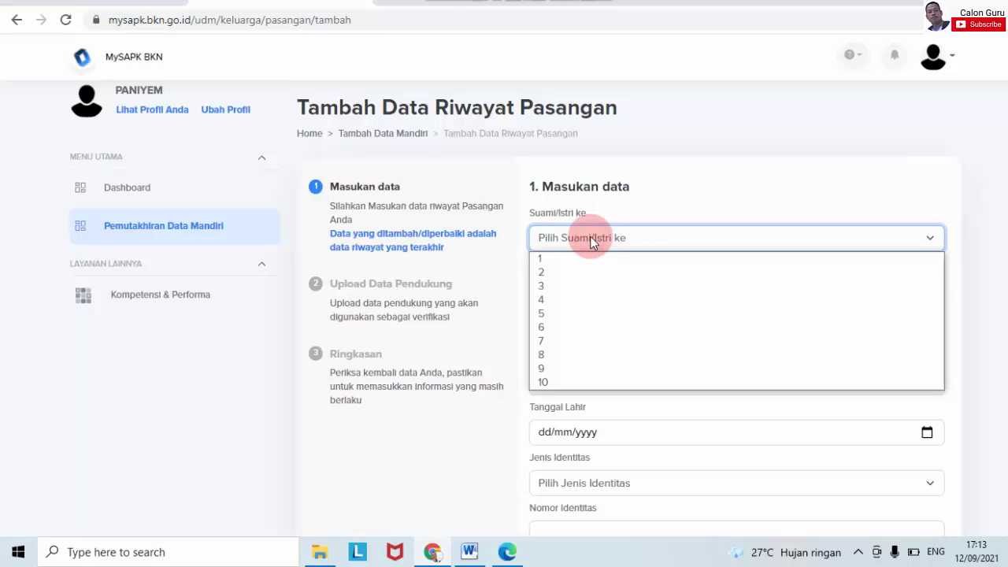
click(771, 165)
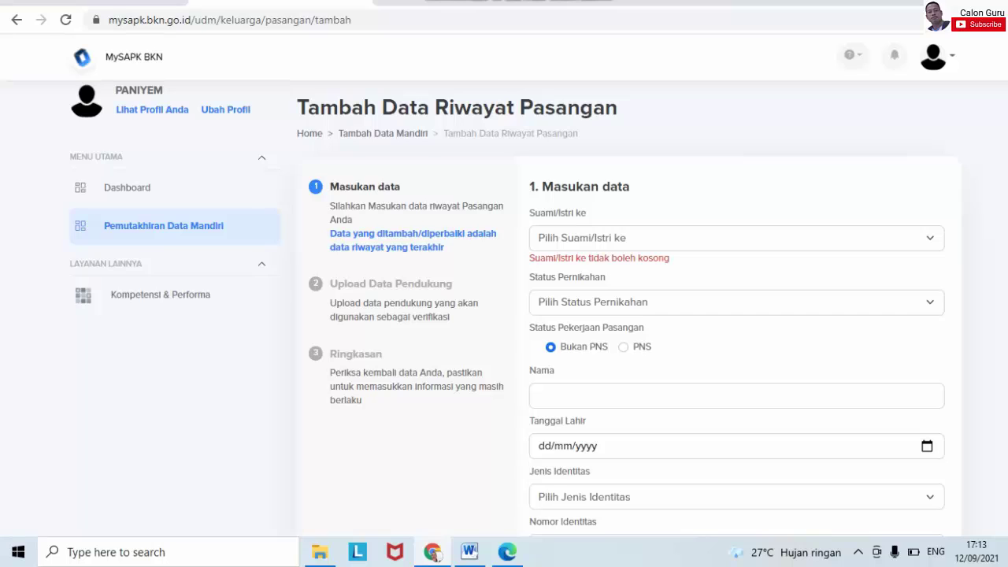
scroll(996, 244, down, 1)
click(920, 260)
click(926, 247)
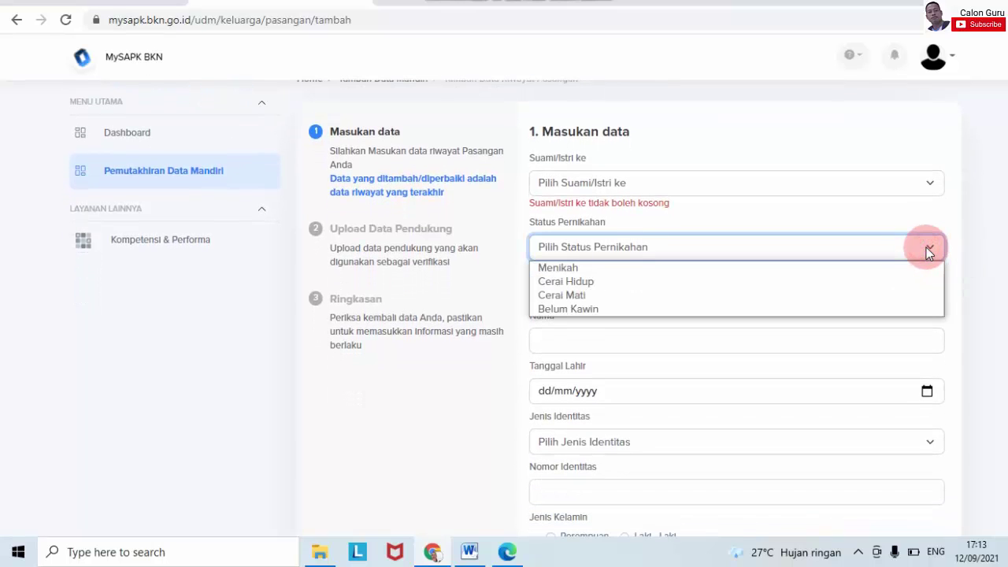
click(987, 270)
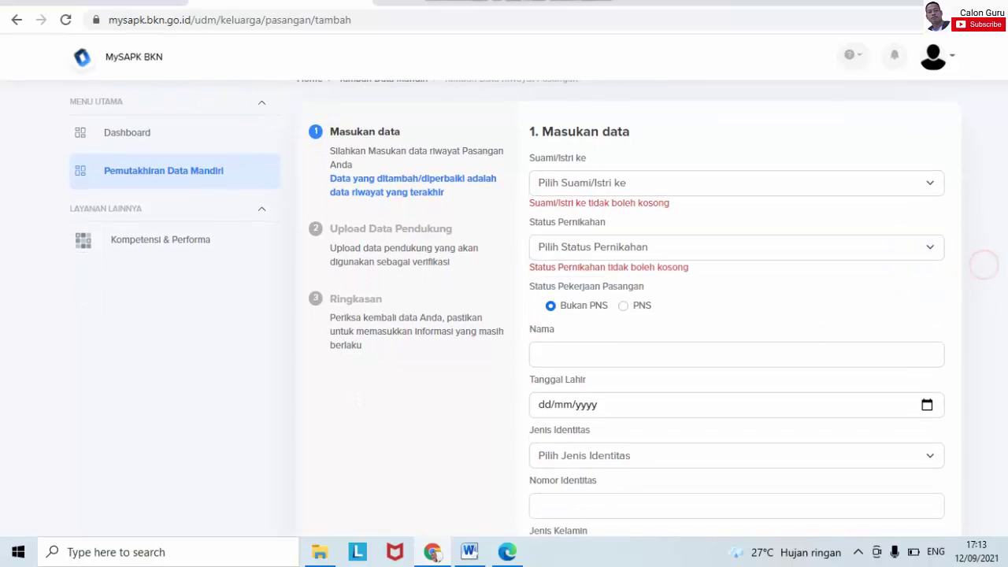
Step: Look through the remaining fields of the new spouse form, then return to the Pasangan list without saving
scroll(778, 221, down, 2)
click(778, 221)
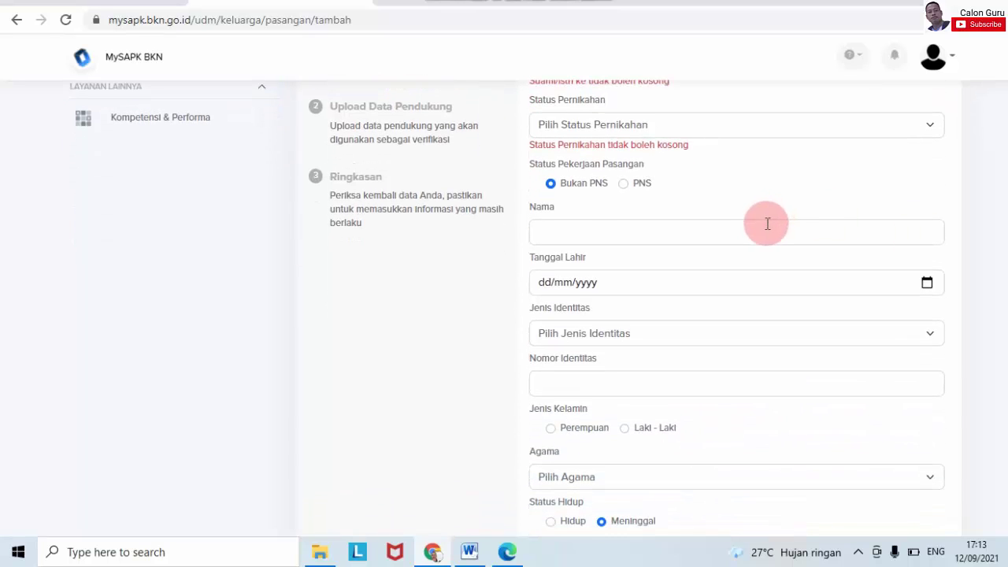
key(Down)
key(Down)
key(Down)
key(Down)
key(Down)
key(Down)
key(Down)
key(Down)
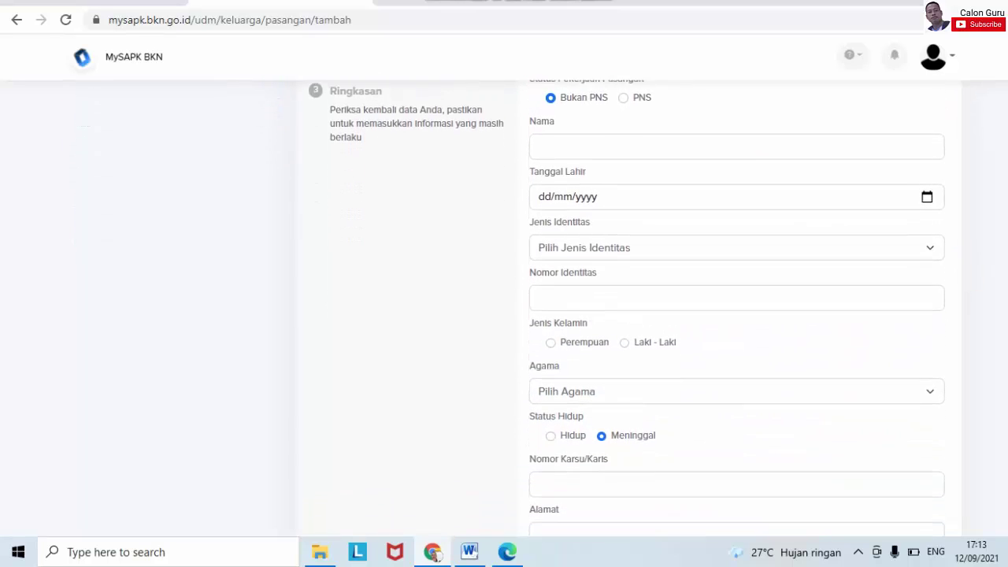
key(Down)
key(Down)
key(Down)
key(Down)
key(Down)
key(Down)
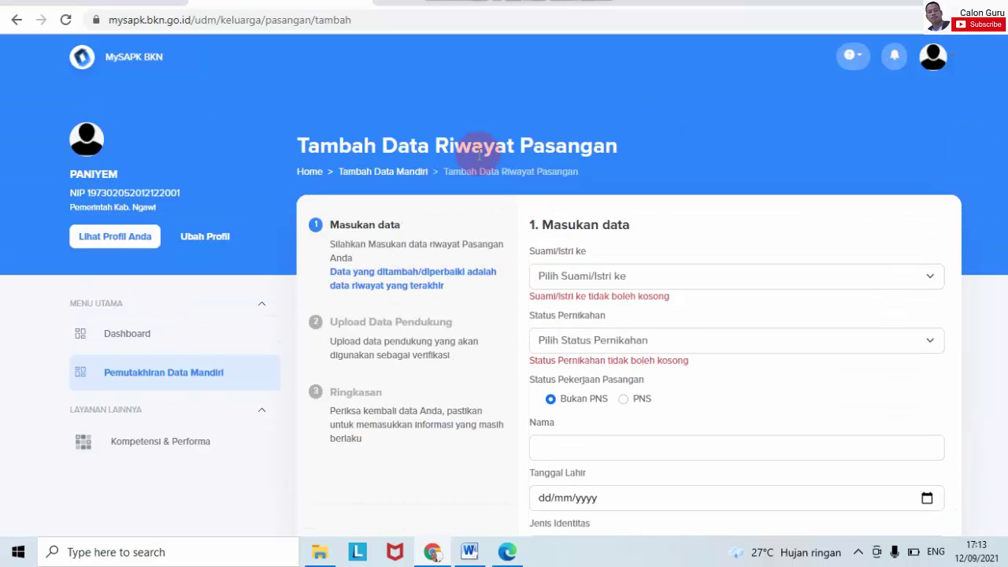
click(15, 20)
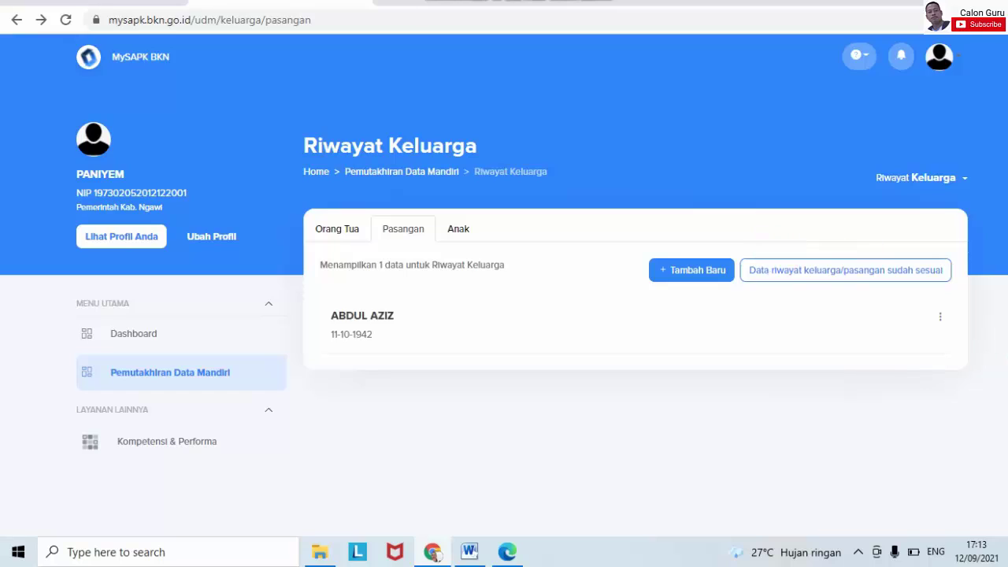
Step: Open the existing spouse record in the Pasangan list for updating with Ubah Data
click(940, 319)
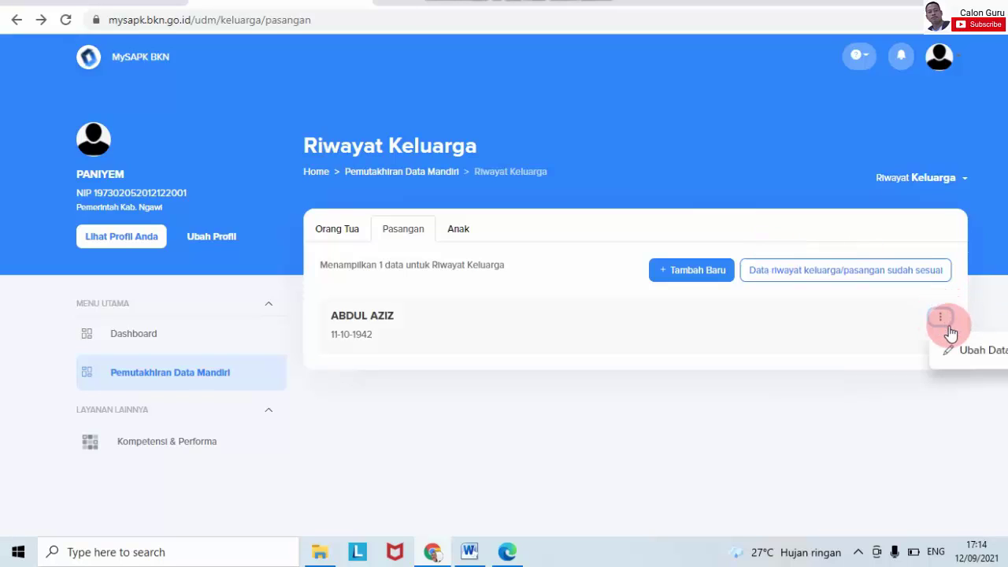
click(963, 351)
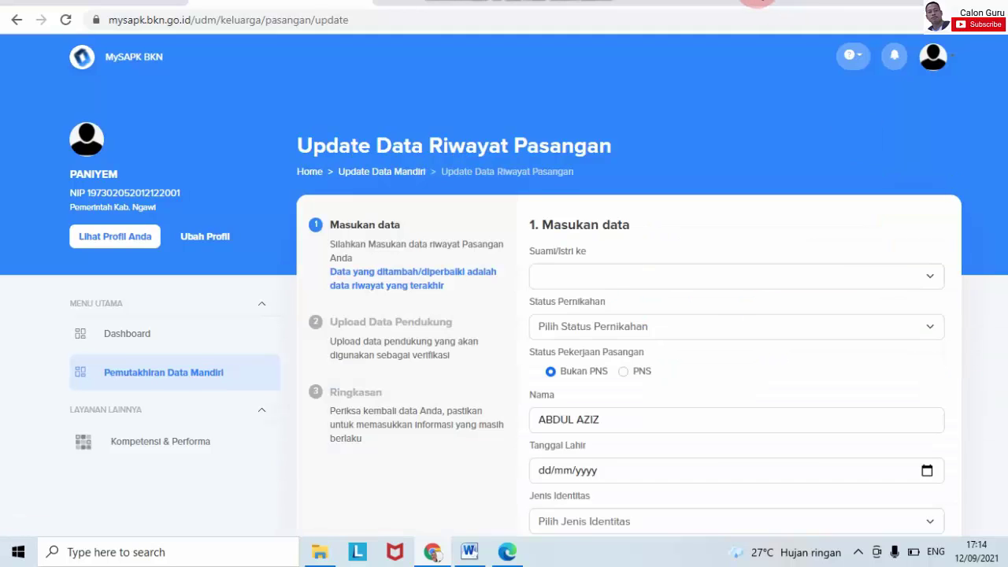
scroll(888, 189, down, 3)
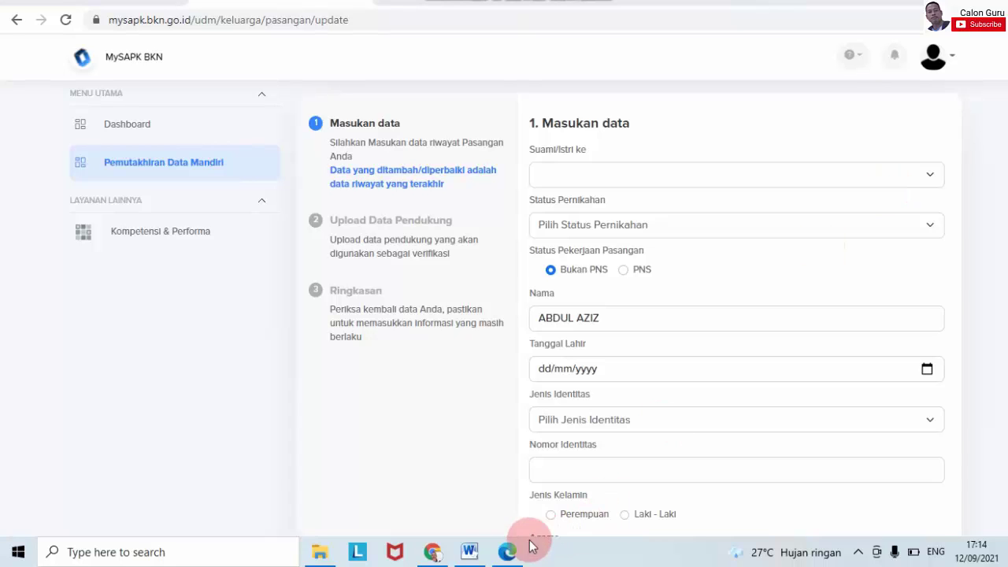
Step: Consult the Kartu Keluarga document in Edge, then set Suami/Istri ke to 1 in the spouse update form
mouse_move(508, 554)
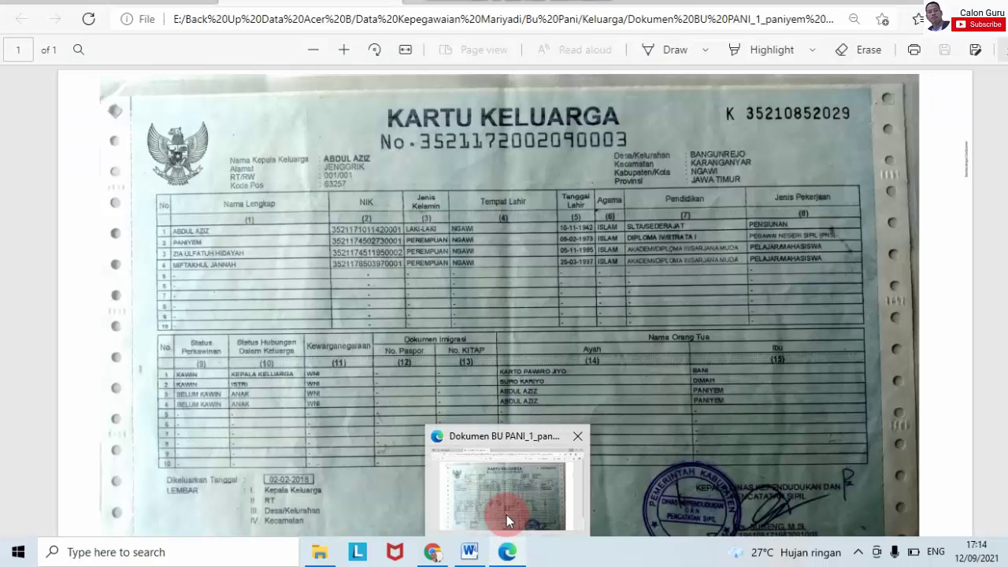
click(507, 514)
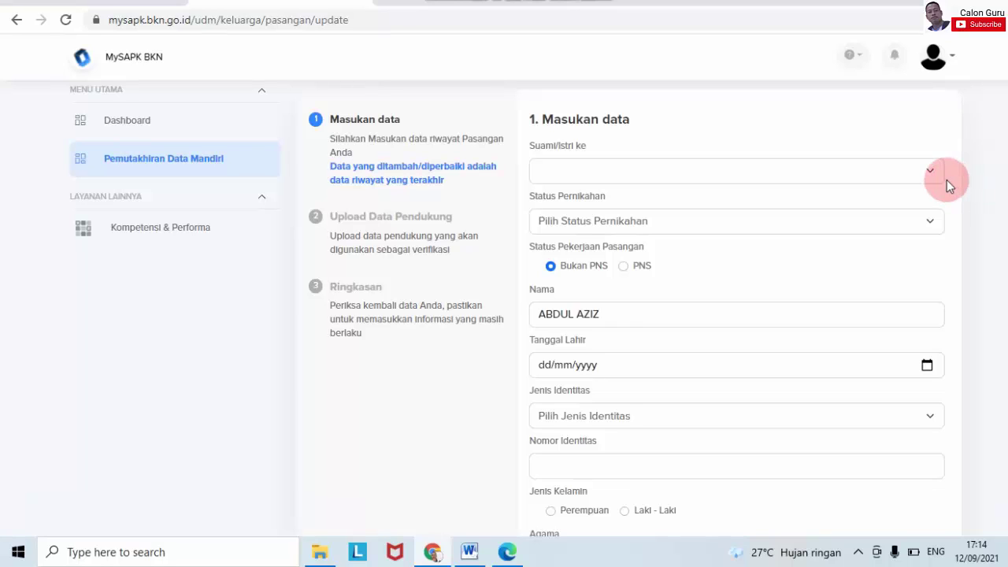
click(929, 171)
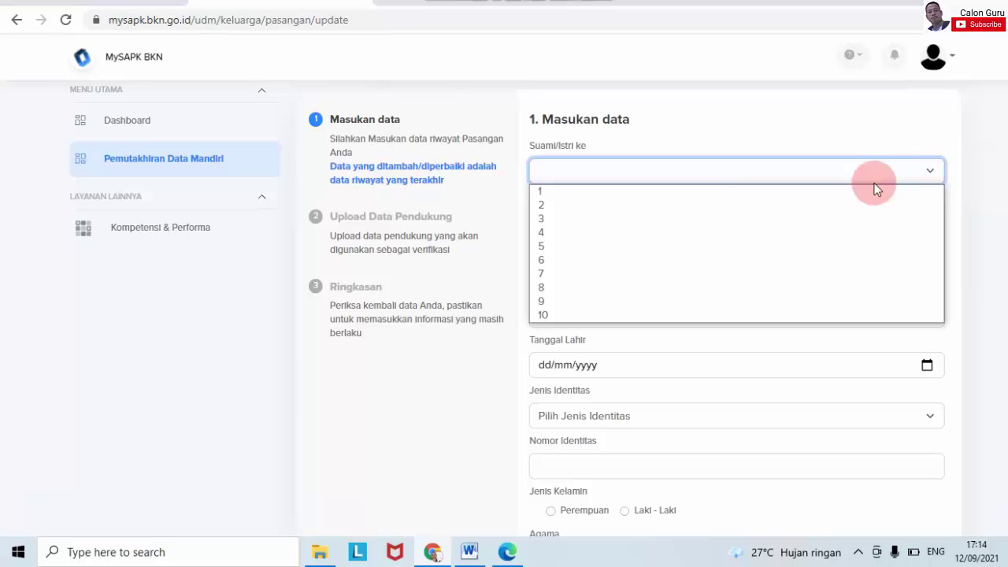
click(735, 195)
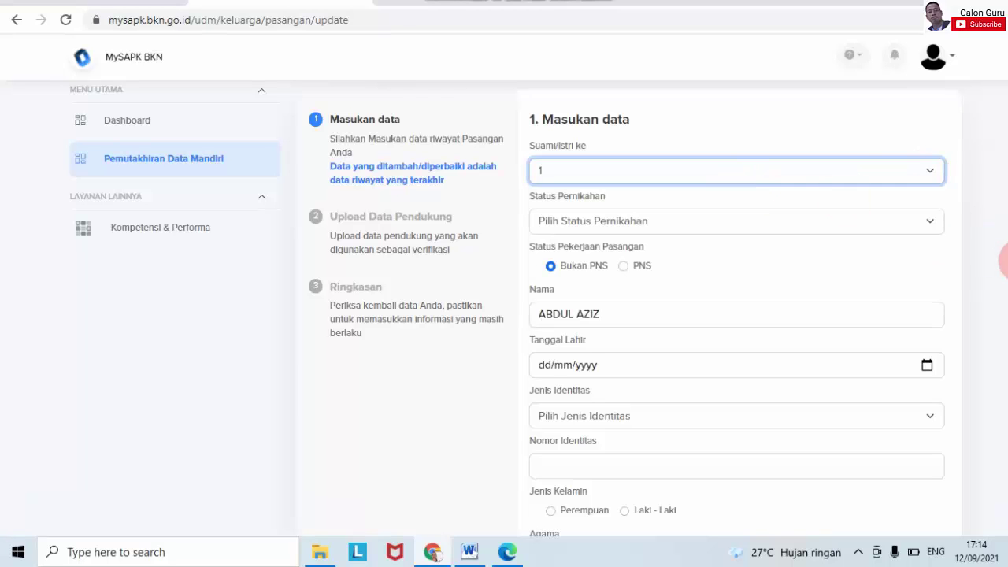
Step: Set the spouse's Status Pernikahan to Menikah in the update form
scroll(977, 236, down, 1)
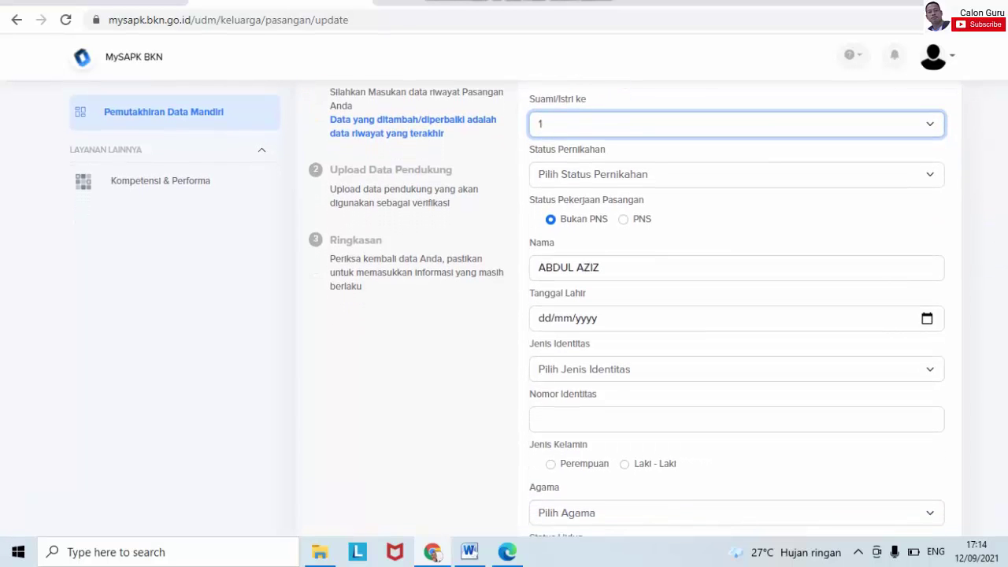
click(978, 227)
click(930, 178)
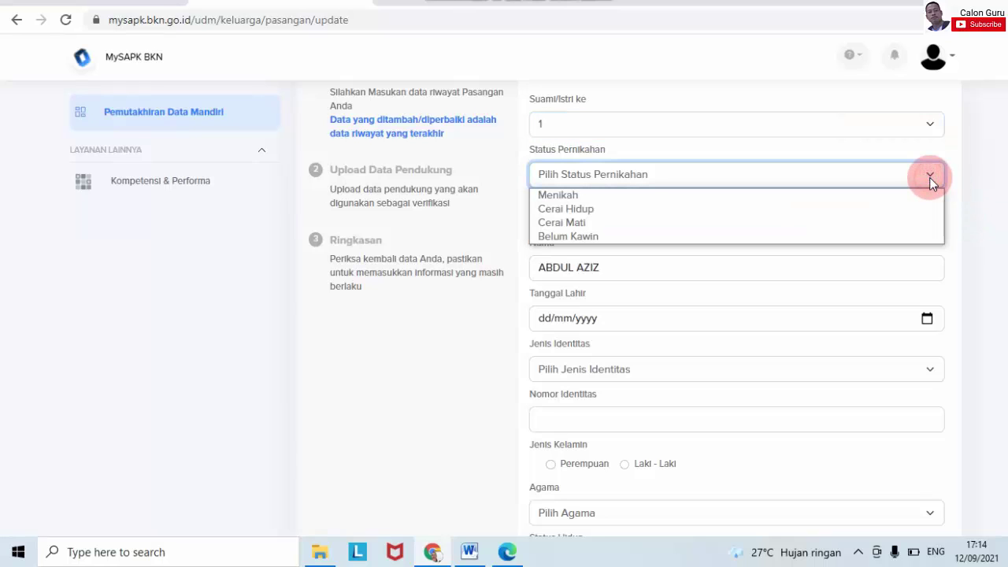
click(882, 194)
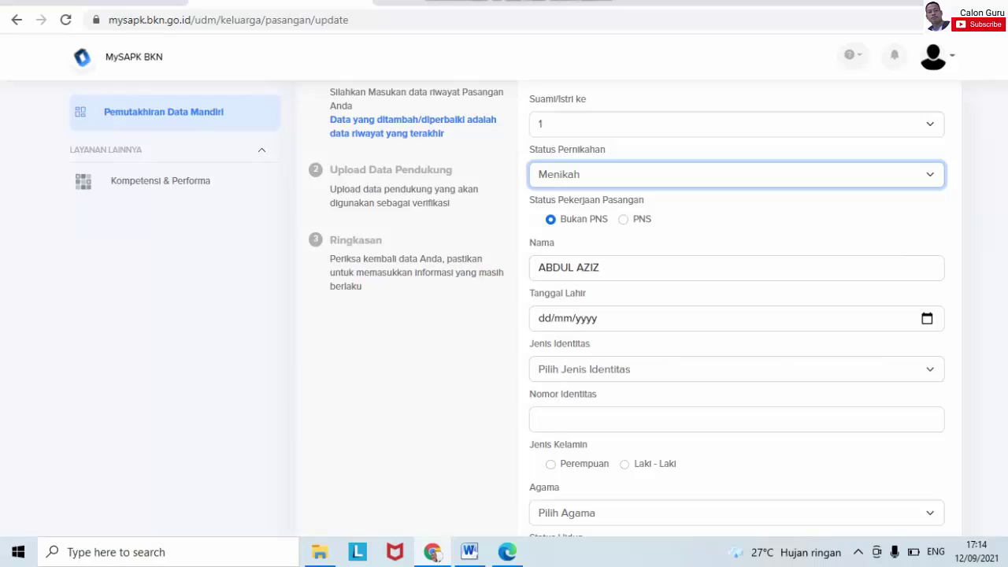
scroll(736, 315, down, 1)
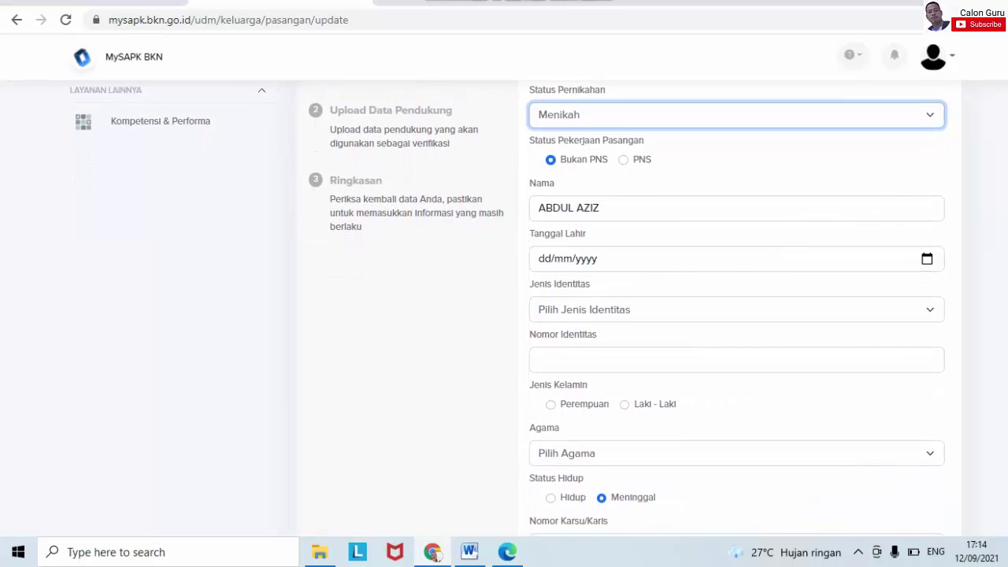
Step: Switch Status Pekerjaan Pasangan to PNS to examine the fields it requires, and return the choice to Bukan PNS
click(935, 91)
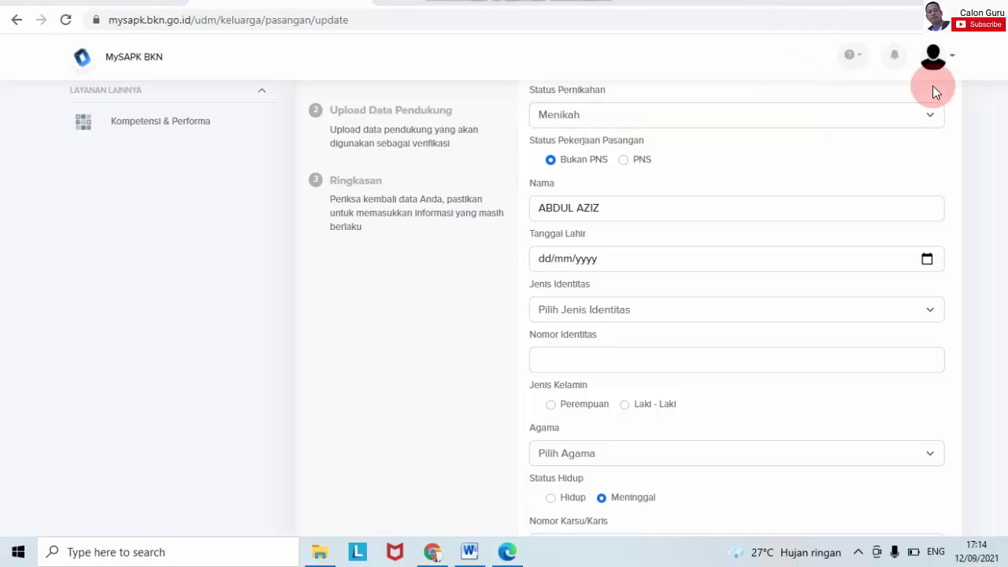
click(704, 151)
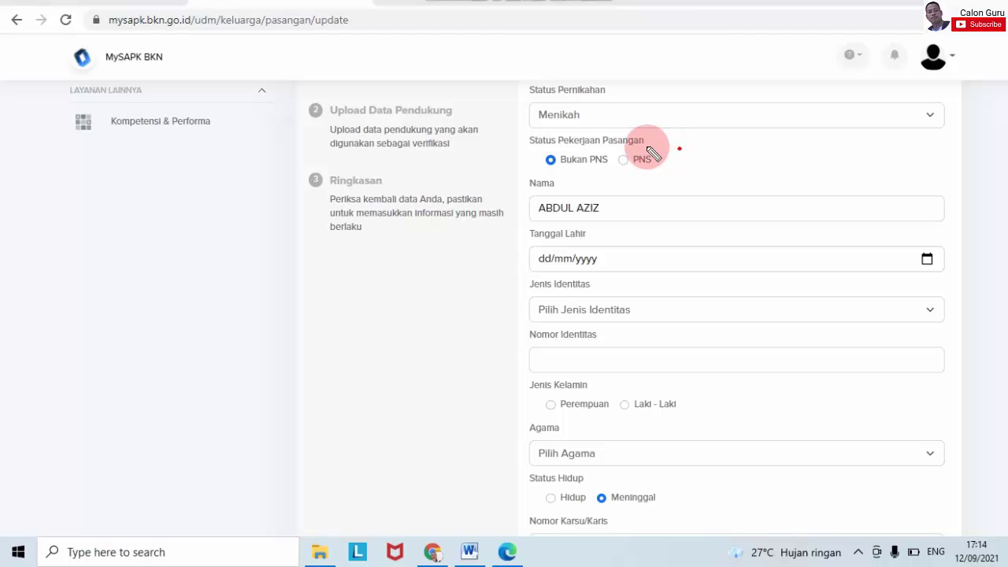
mouse_move(647, 147)
mouse_down()
mouse_move(623, 169)
mouse_move(650, 176)
mouse_move(644, 147)
mouse_move(537, 157)
mouse_move(545, 170)
mouse_move(611, 169)
mouse_up()
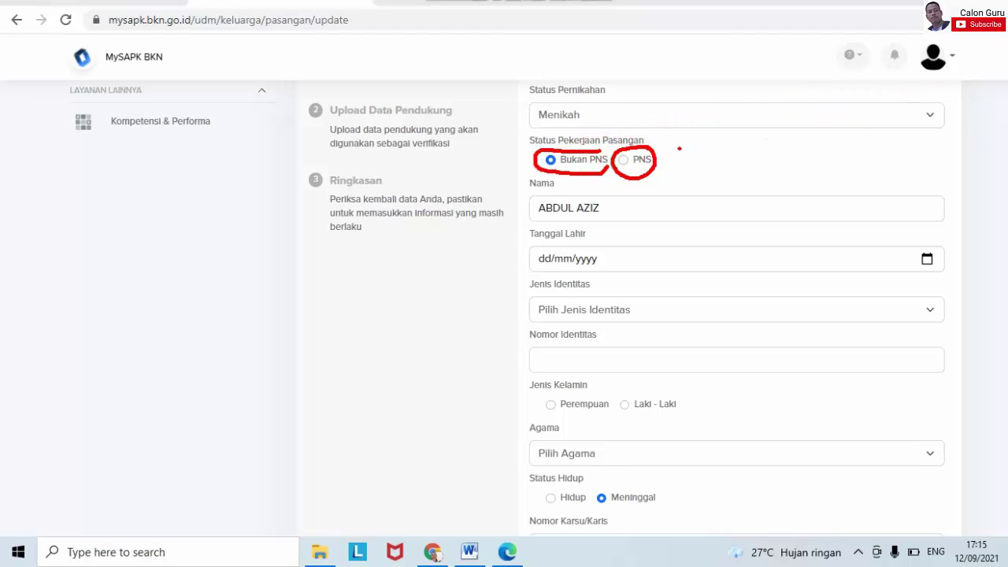
key(Escape)
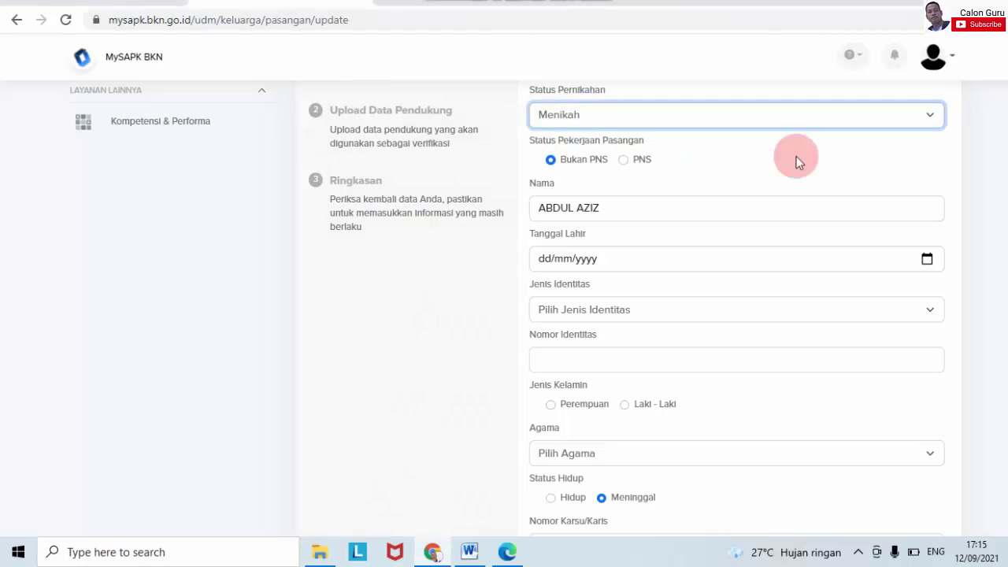
click(624, 161)
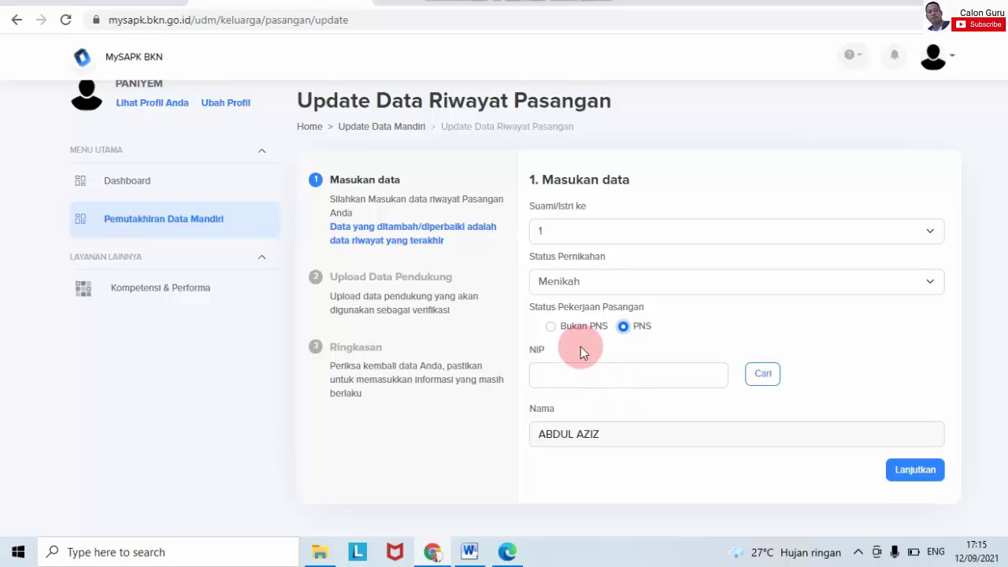
click(550, 325)
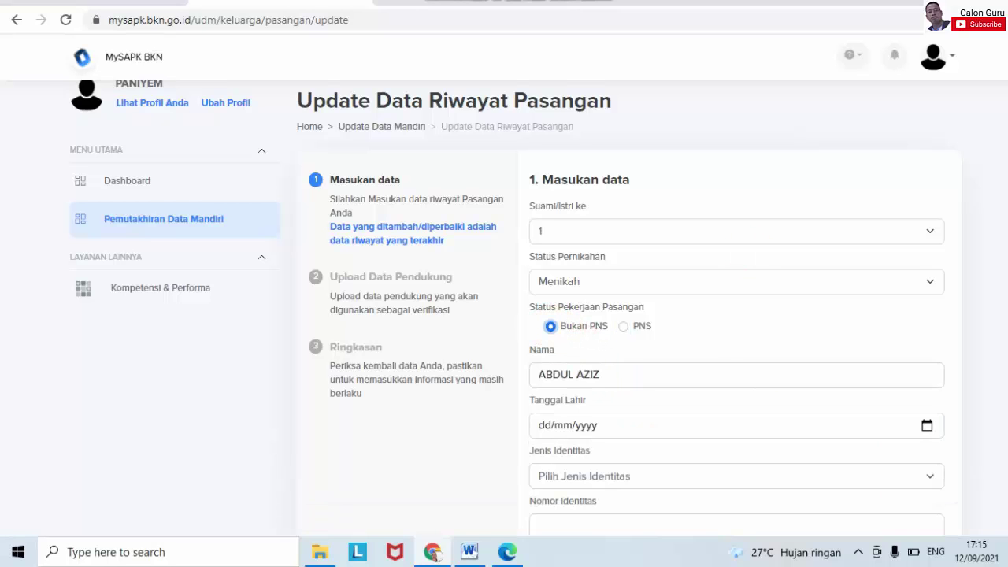
Step: Enter the spouse's date of birth in Tanggal Lahir by choosing the year, month and day in its calendar
scroll(736, 315, down, 3)
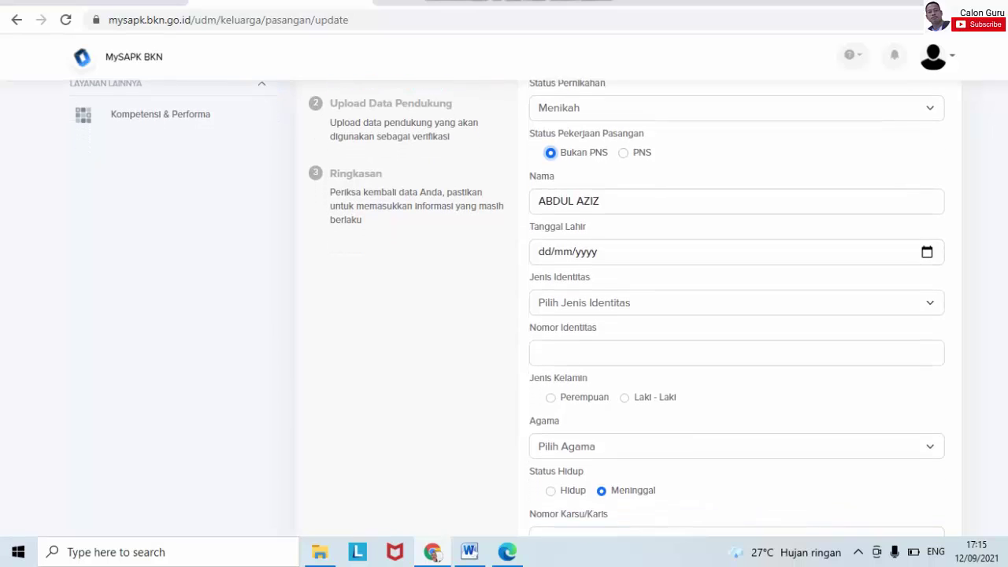
scroll(736, 315, down, 1)
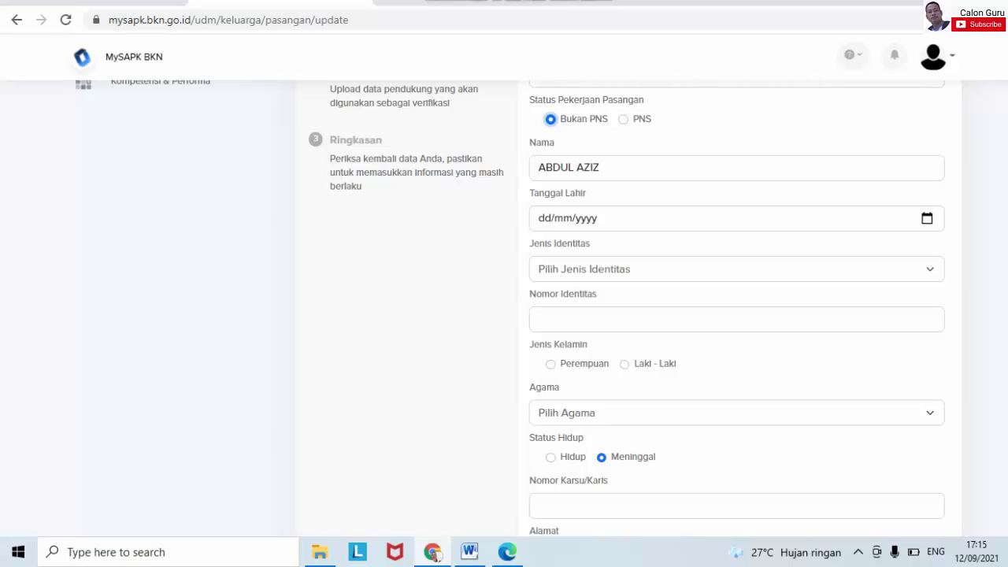
scroll(736, 315, down, 1)
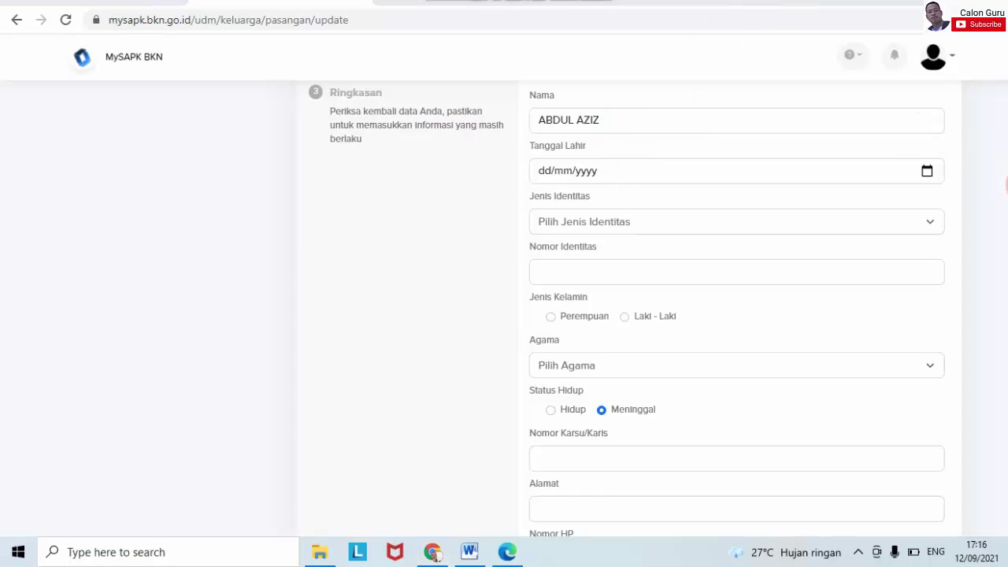
scroll(627, 308, down, 1)
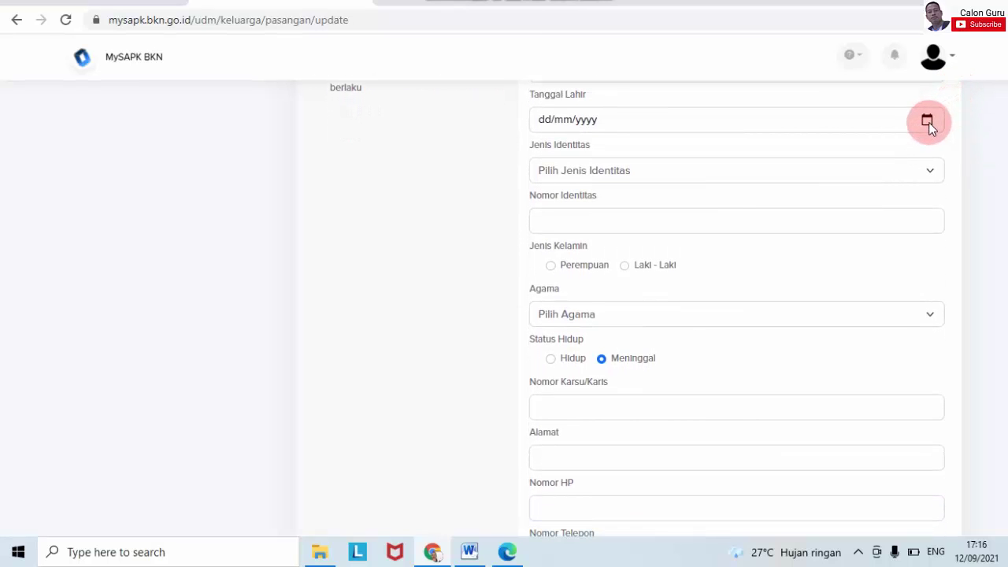
click(541, 120)
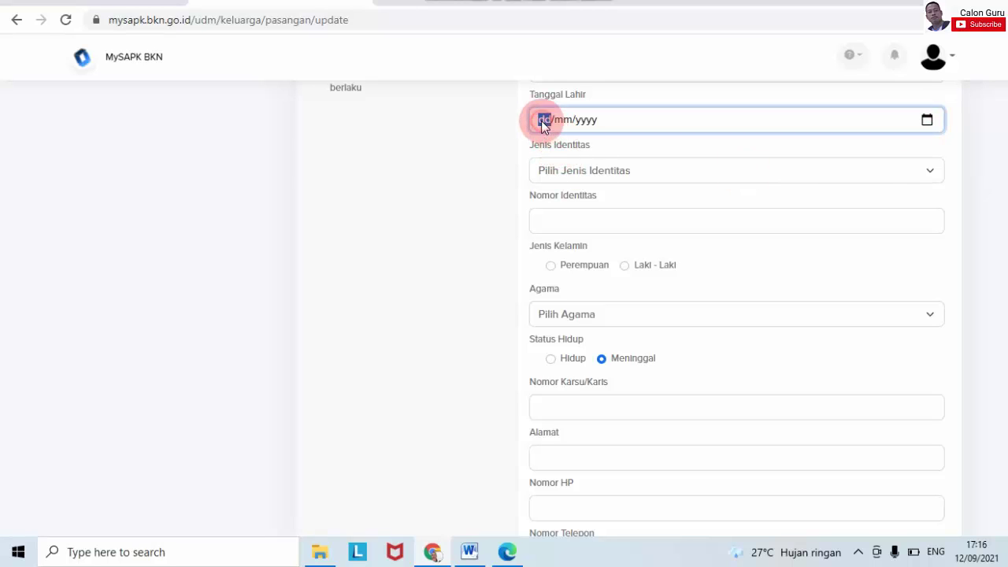
click(980, 189)
click(928, 123)
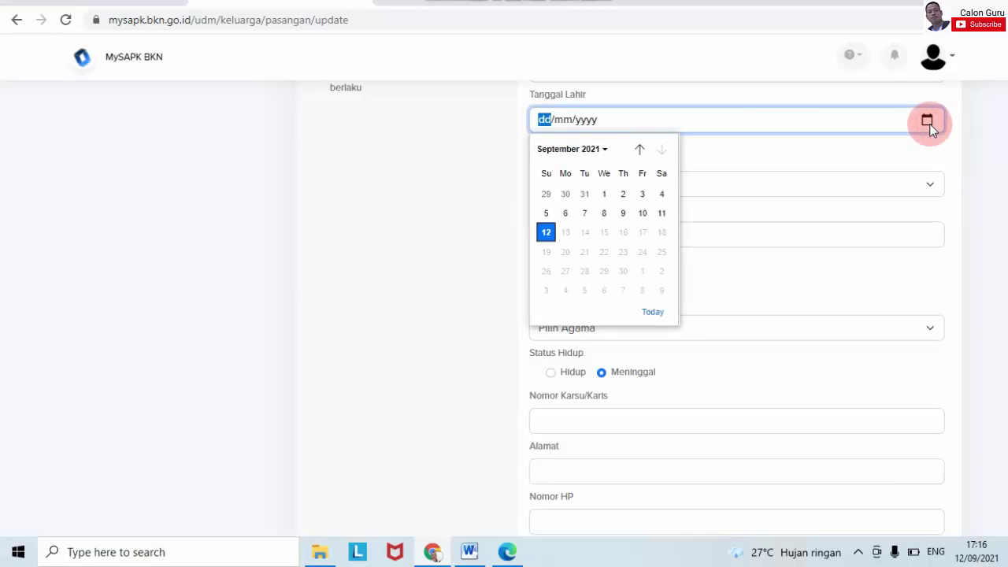
click(603, 152)
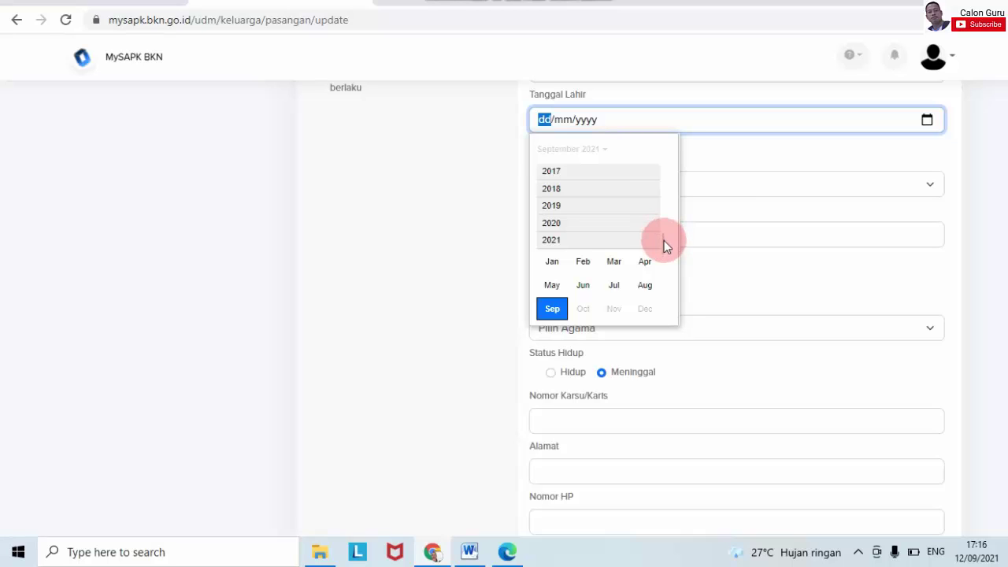
scroll(660, 173, up, 8)
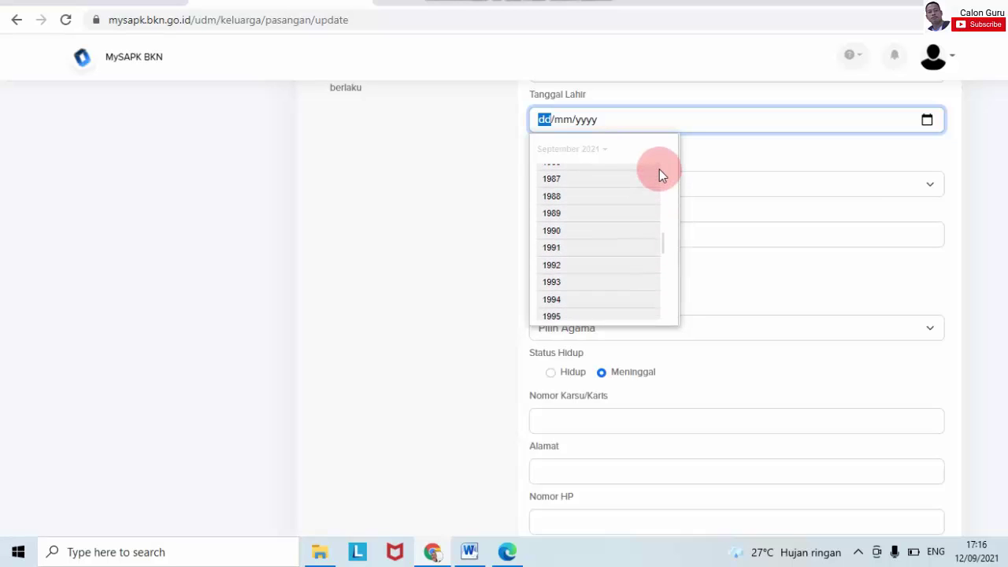
scroll(664, 244, up, 3)
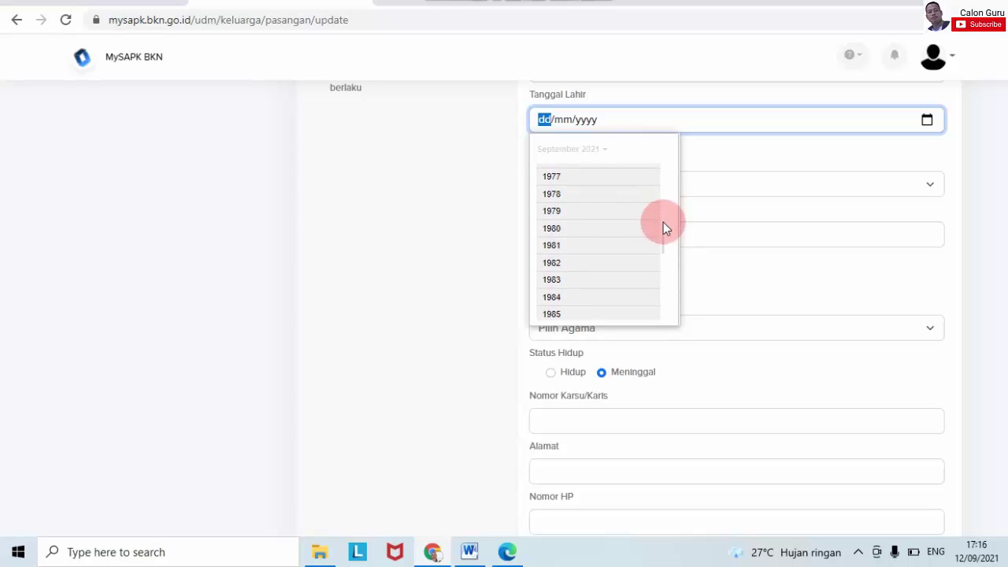
scroll(664, 237, up, 5)
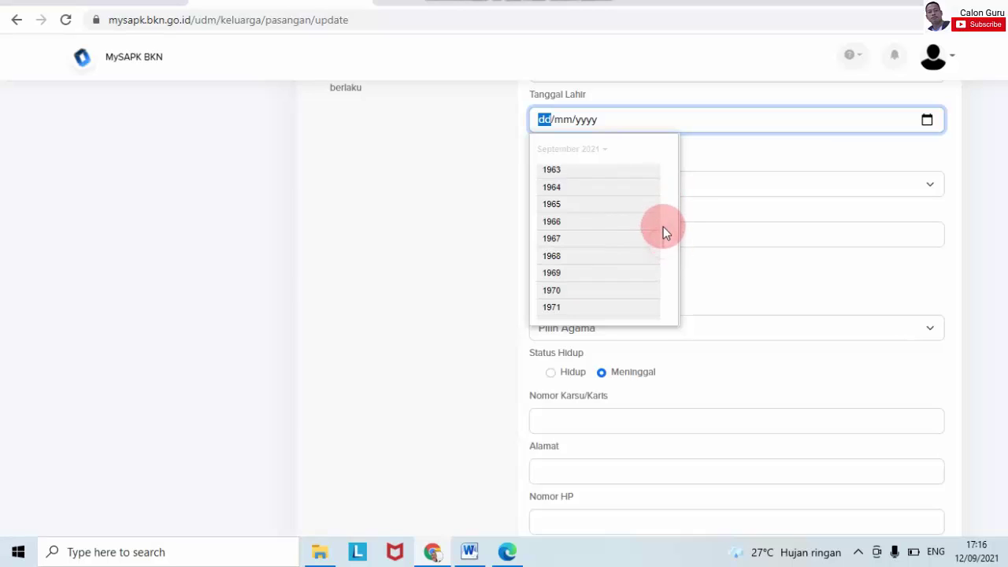
scroll(662, 197, up, 7)
scroll(662, 185, up, 6)
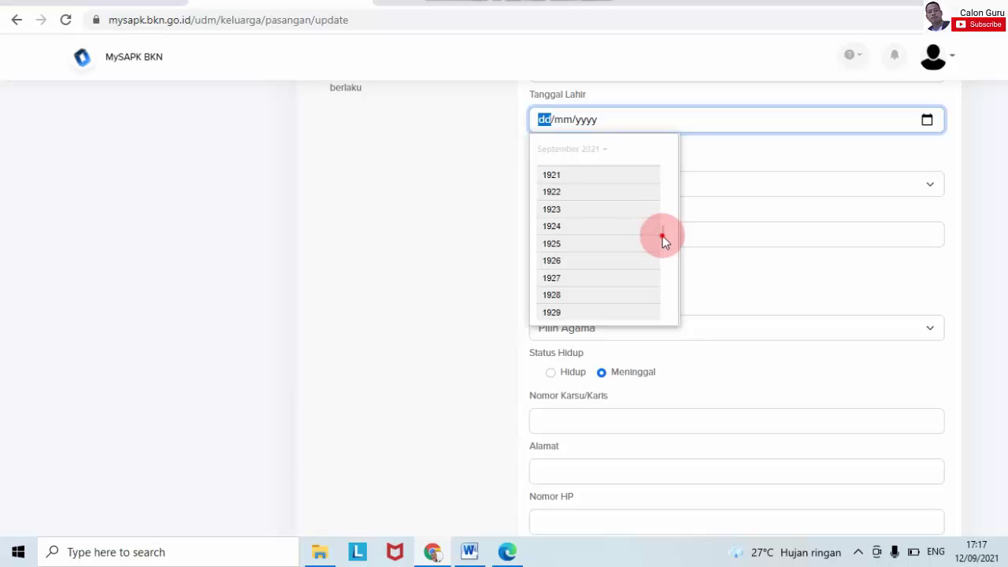
scroll(663, 240, up, 1)
scroll(664, 263, down, 1)
scroll(664, 271, down, 4)
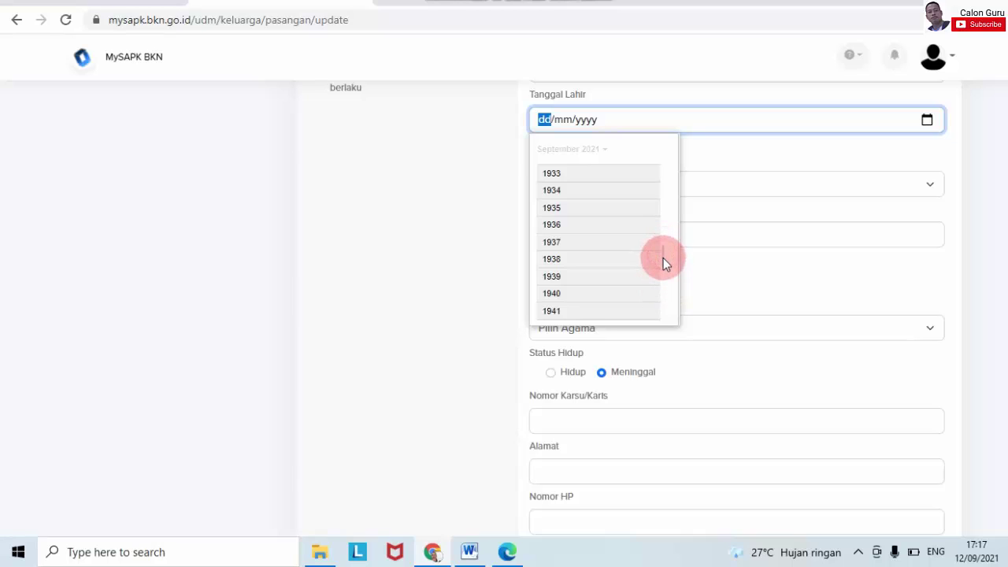
scroll(662, 265, down, 1)
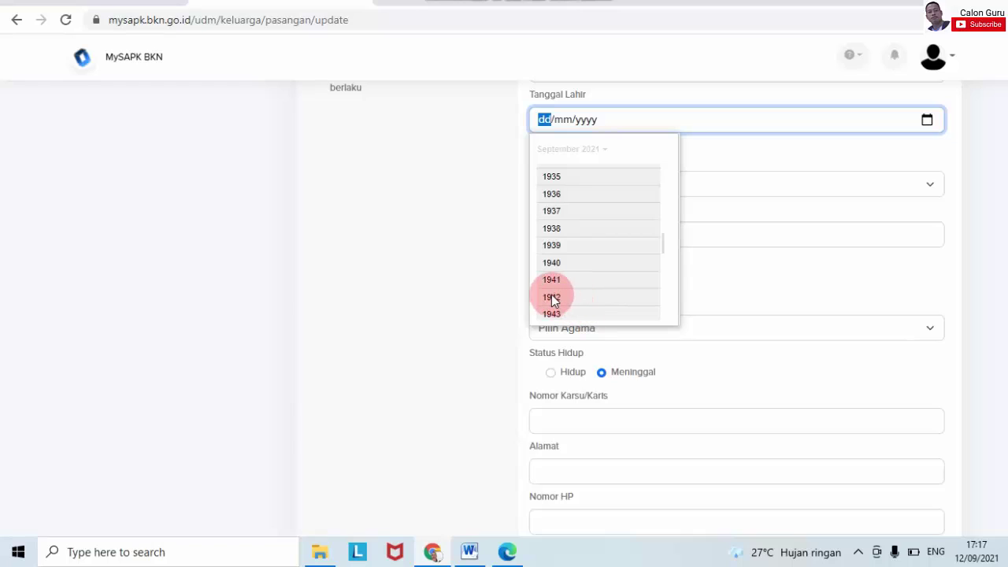
click(551, 297)
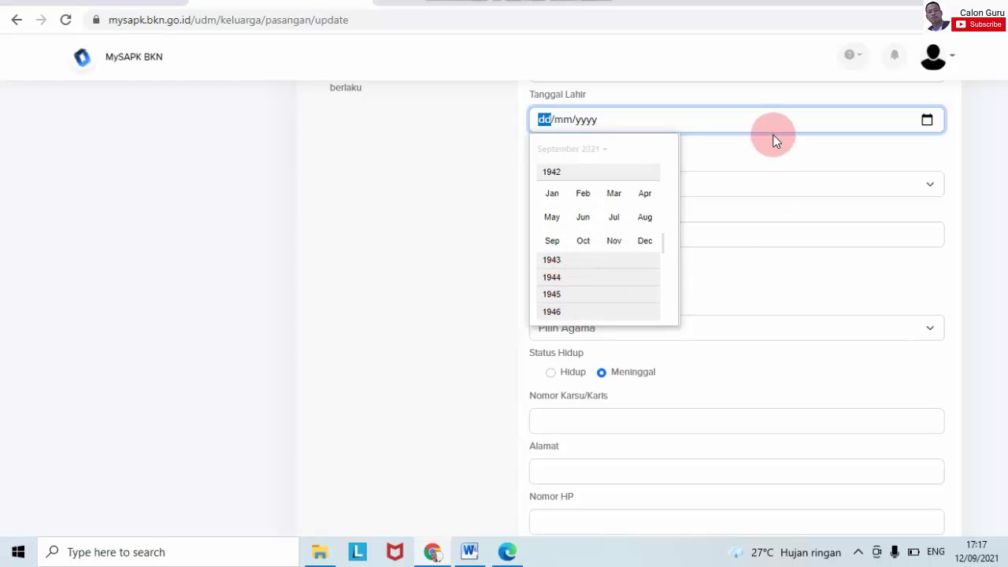
click(613, 241)
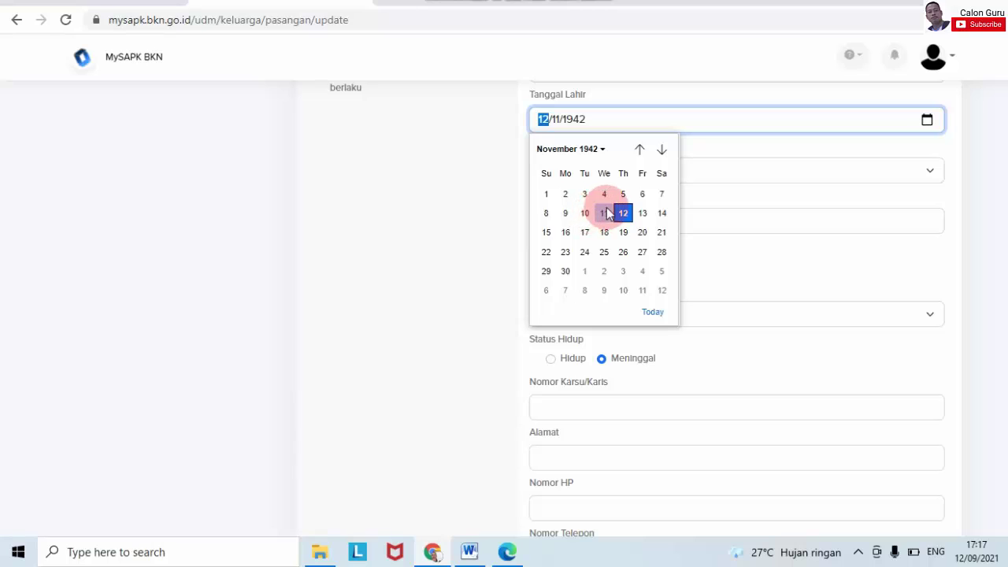
click(586, 214)
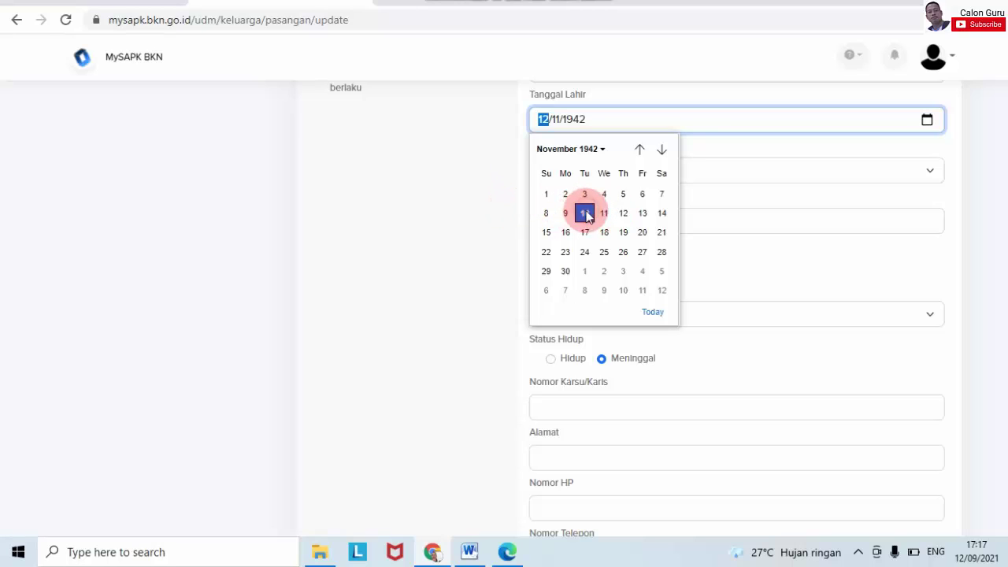
click(983, 242)
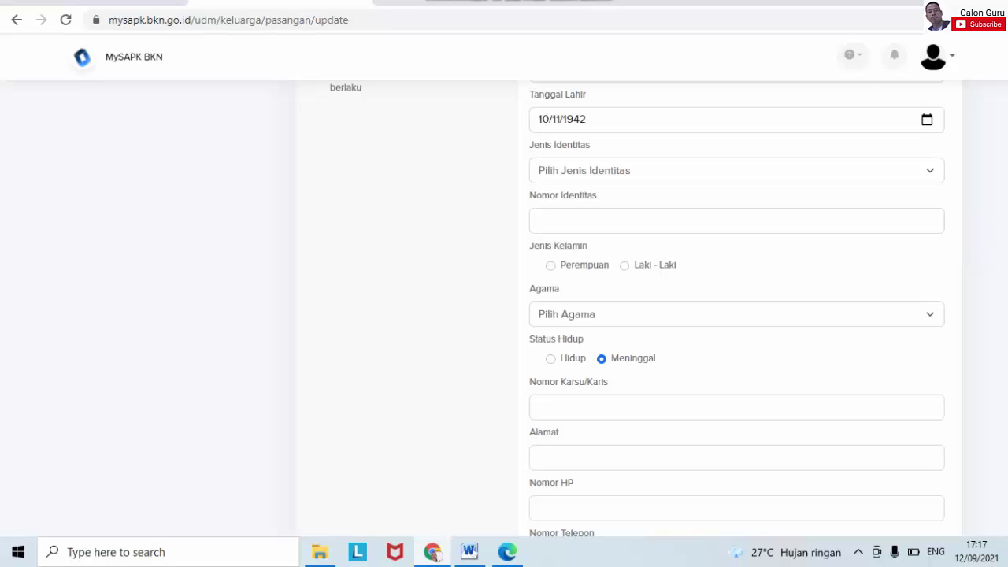
Step: Set Jenis Identitas to KTP / KIA and paste the spouse's identity number into Nomor Identitas
scroll(736, 307, down, 1)
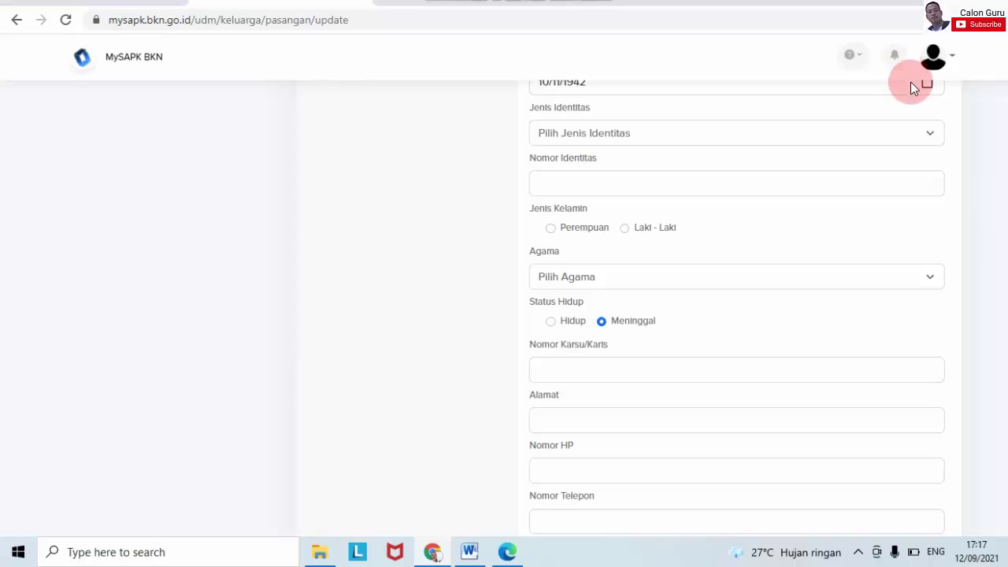
click(930, 132)
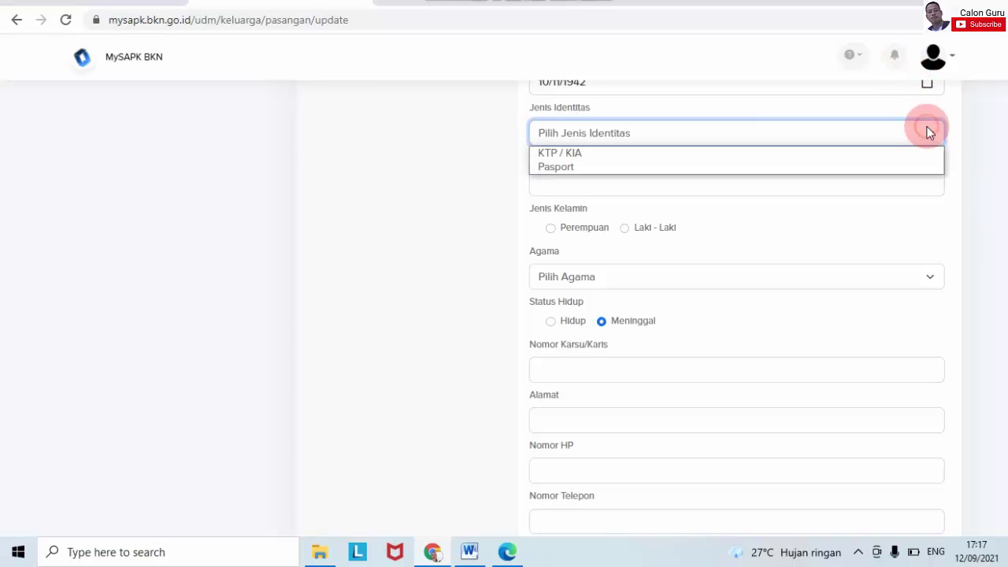
click(854, 155)
scroll(852, 155, down, 1)
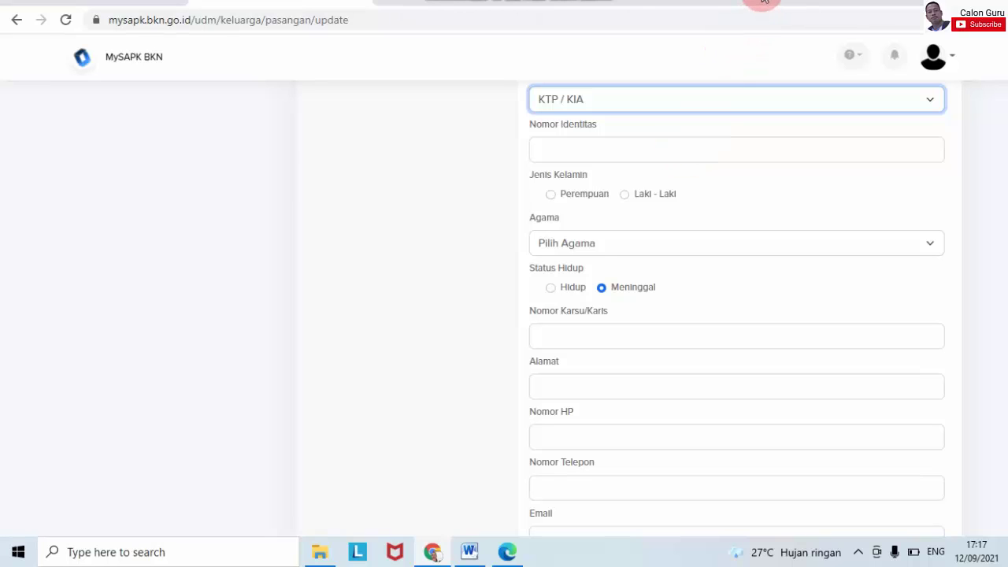
key(ctrl+v)
click(860, 146)
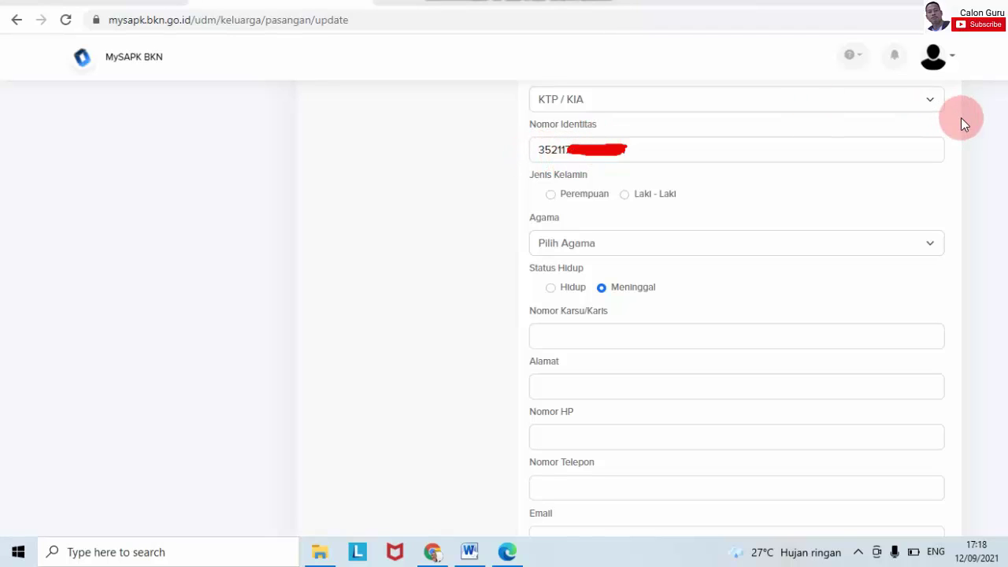
Step: Complete the spouse's personal details with Jenis Kelamin Laki - Laki, Agama Islam and Status Hidup Hidup
click(625, 195)
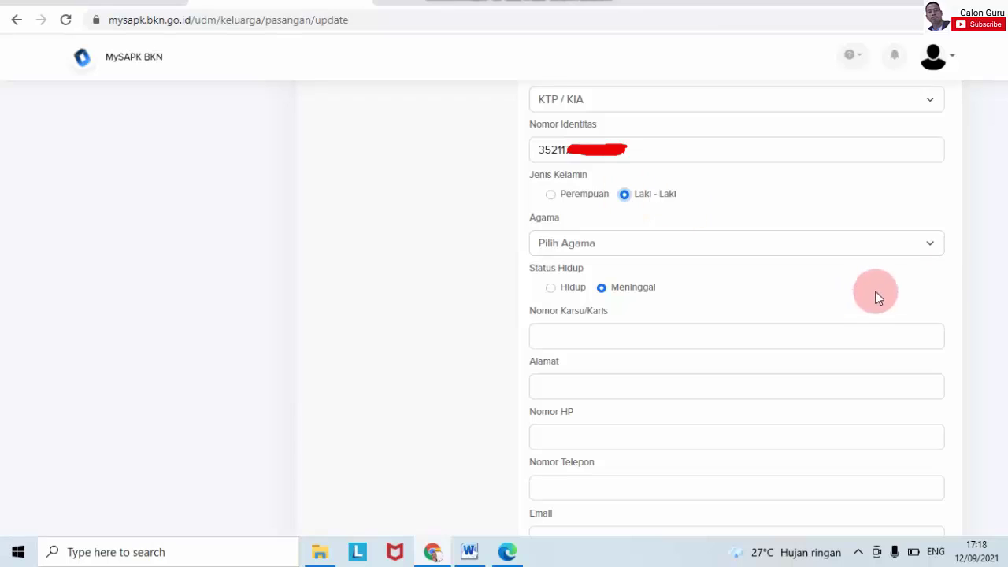
click(934, 243)
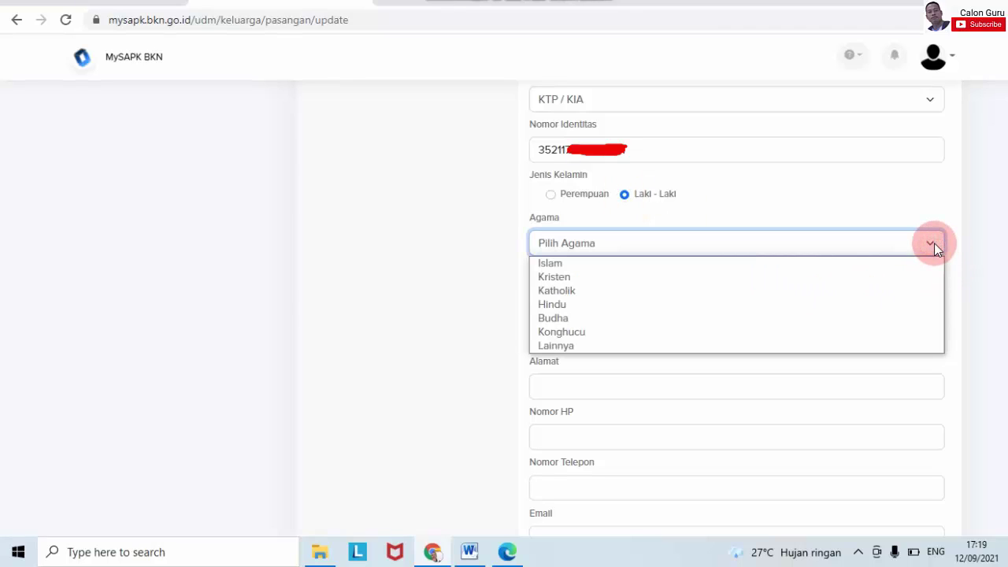
click(792, 272)
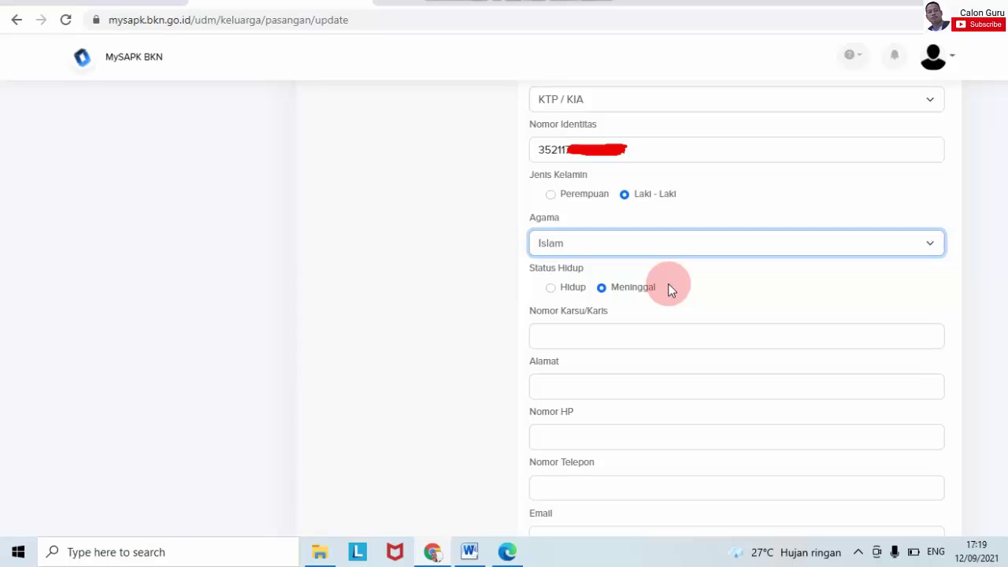
click(550, 288)
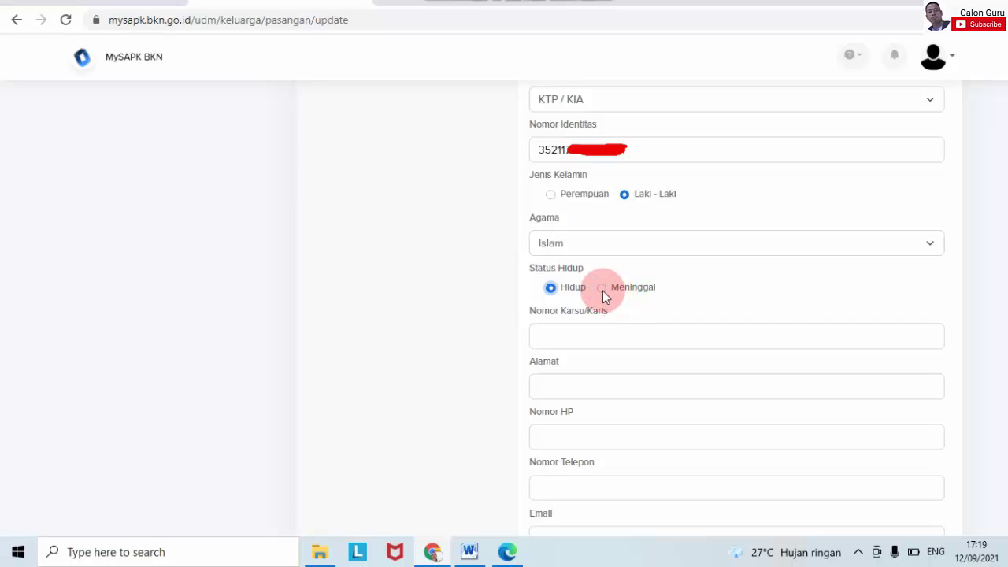
Step: Switch Status Hidup to Meninggal to examine that choice, and return it to Hidup
click(551, 288)
click(603, 289)
click(551, 288)
Step: Enter 0 in Nomor Karsu/Karis and fill in the spouse's address, mobile number and email
scroll(918, 146, down, 2)
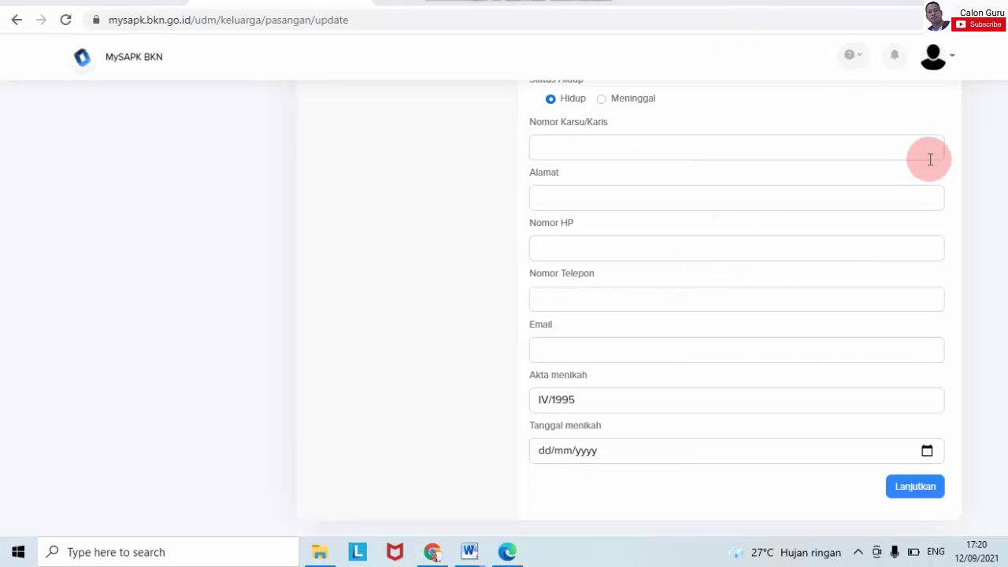
click(862, 147)
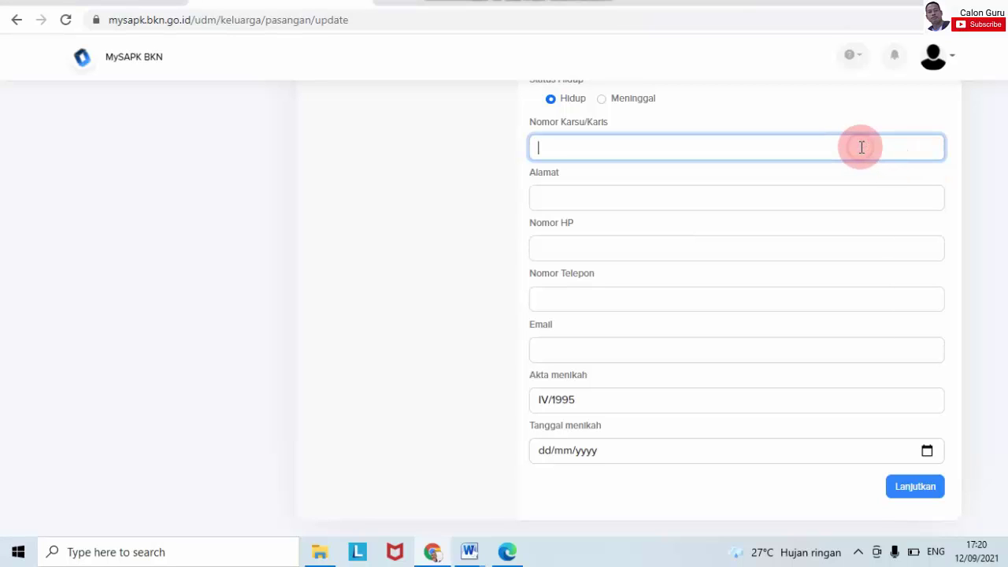
text(0)
click(1005, 223)
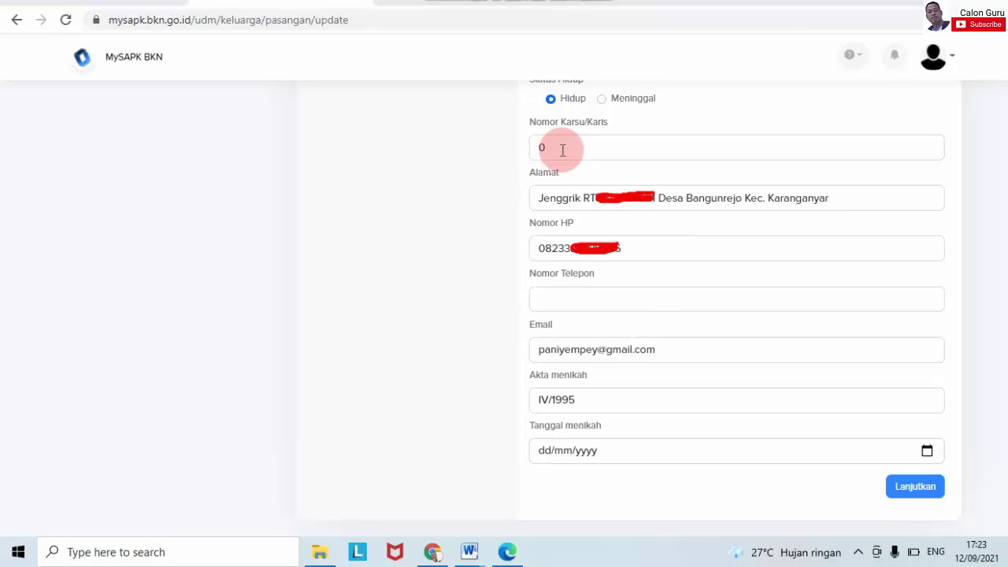
Step: Enter 0 in Nomor Telepon and complete Akta menikah with the marriage certificate number
click(574, 298)
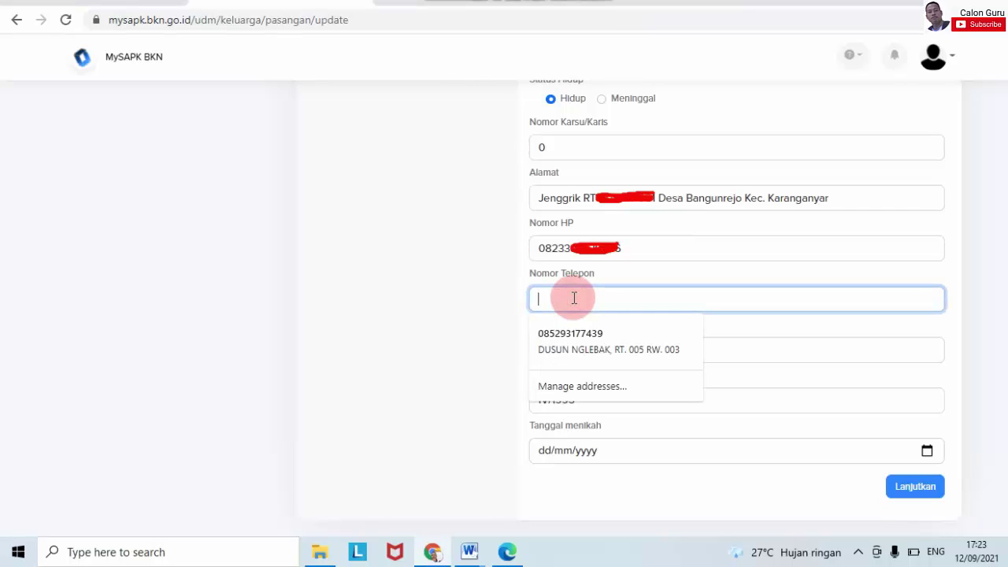
text(0)
click(995, 400)
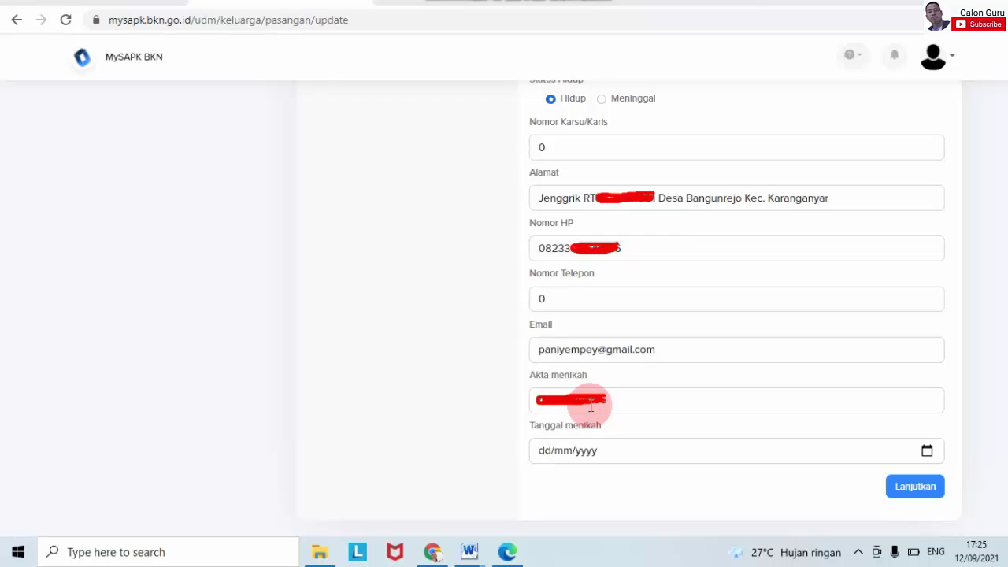
Step: Set Tanggal menikah to 30/04/1995 and continue to the supporting document upload
click(927, 452)
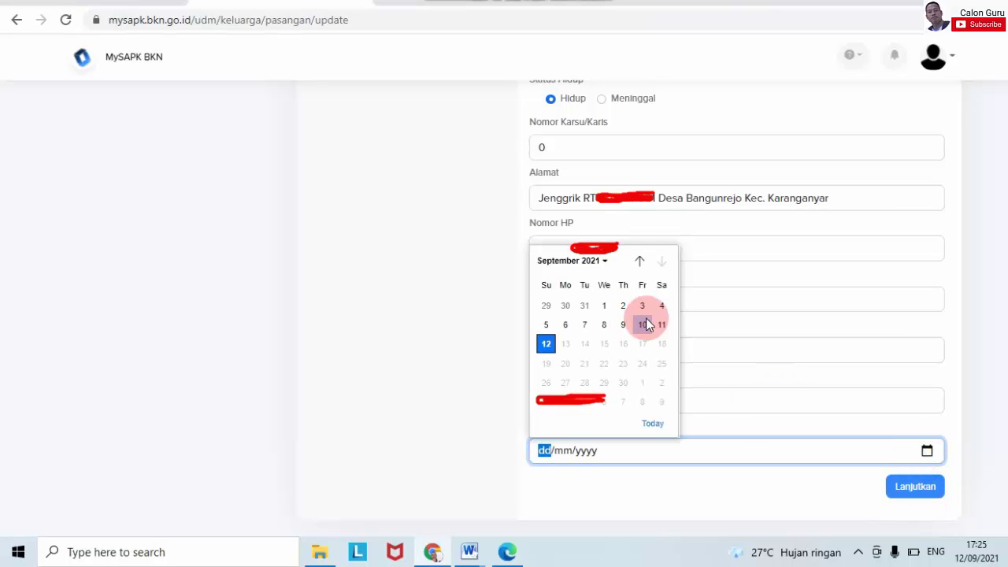
click(601, 263)
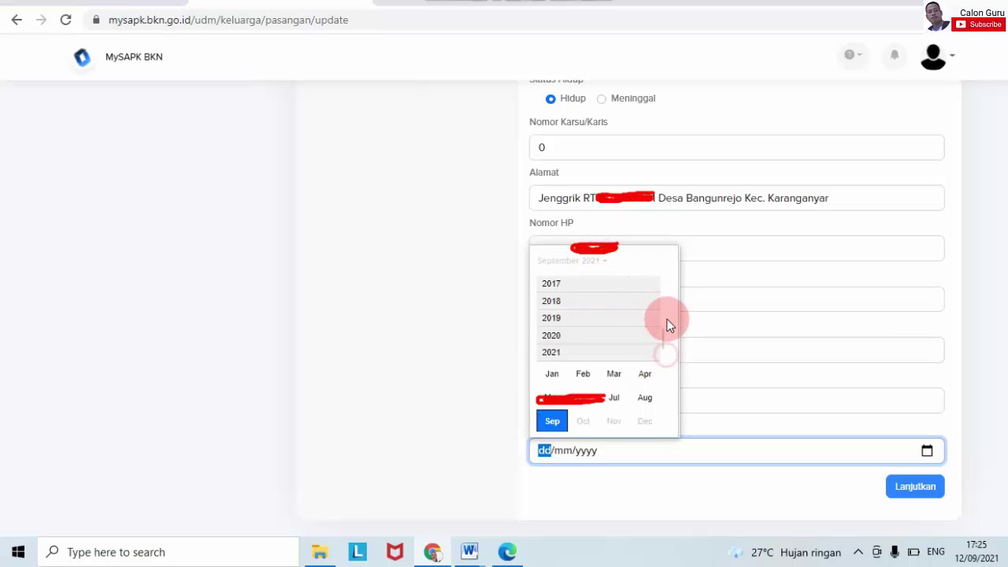
scroll(667, 324, up, 10)
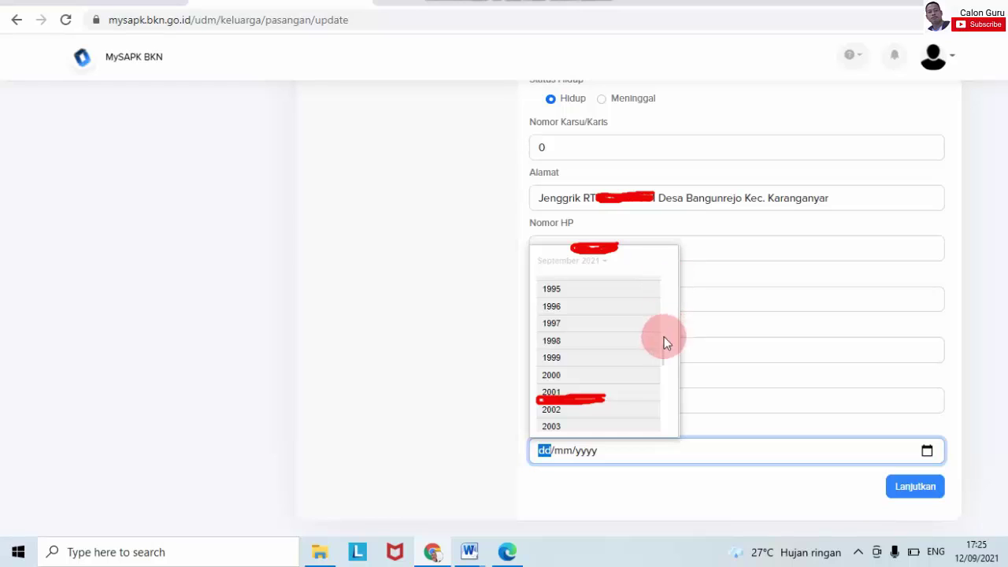
click(572, 289)
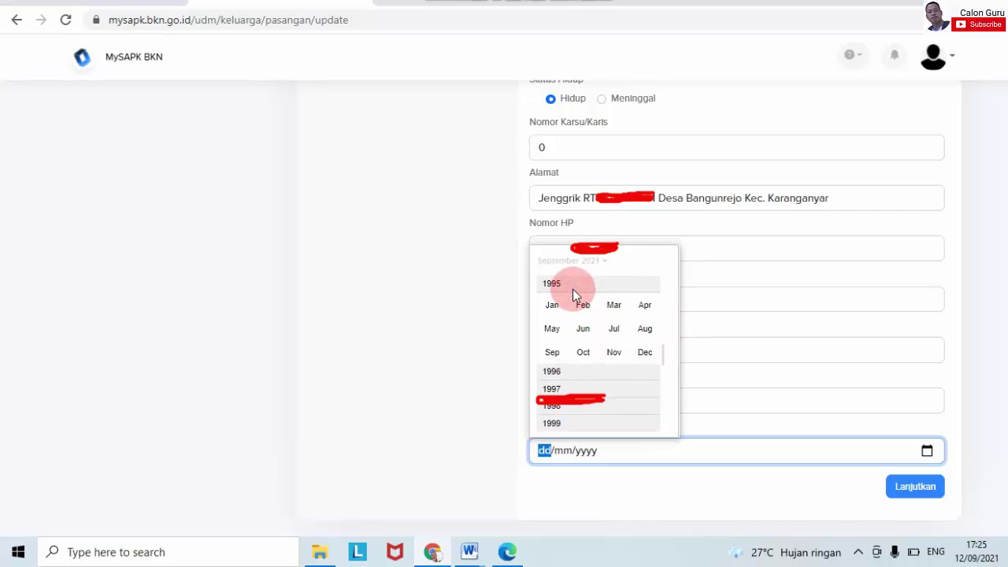
click(644, 306)
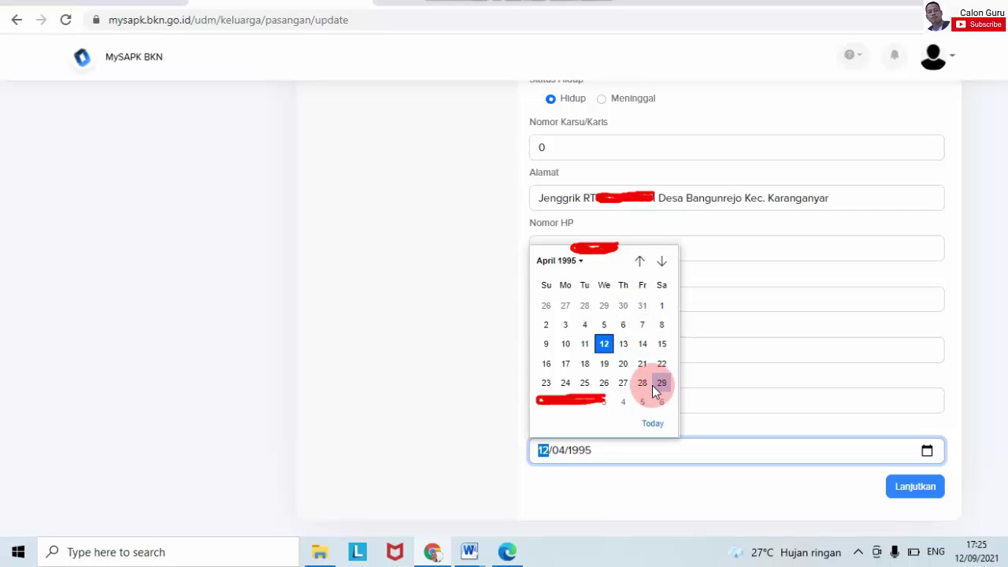
click(547, 401)
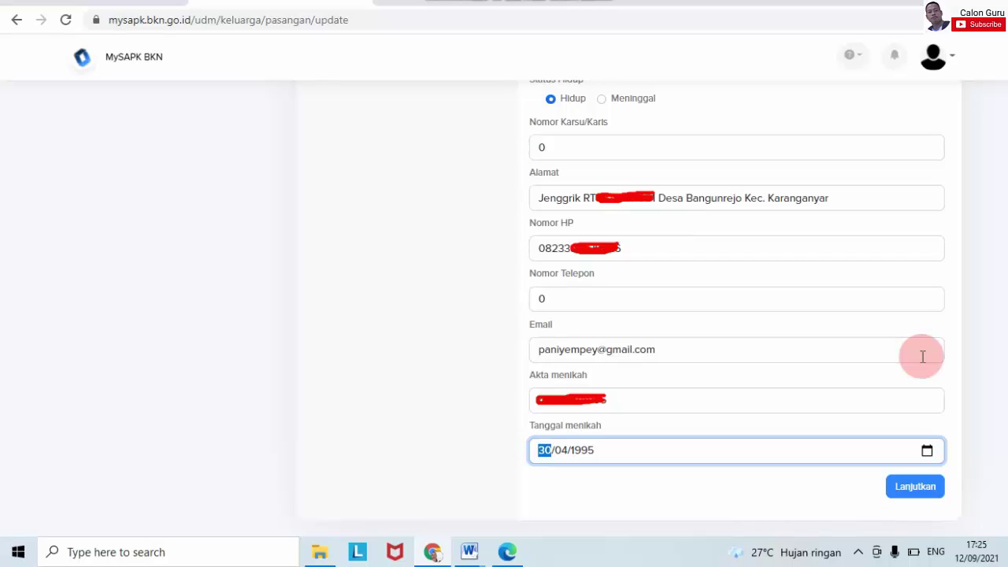
click(923, 494)
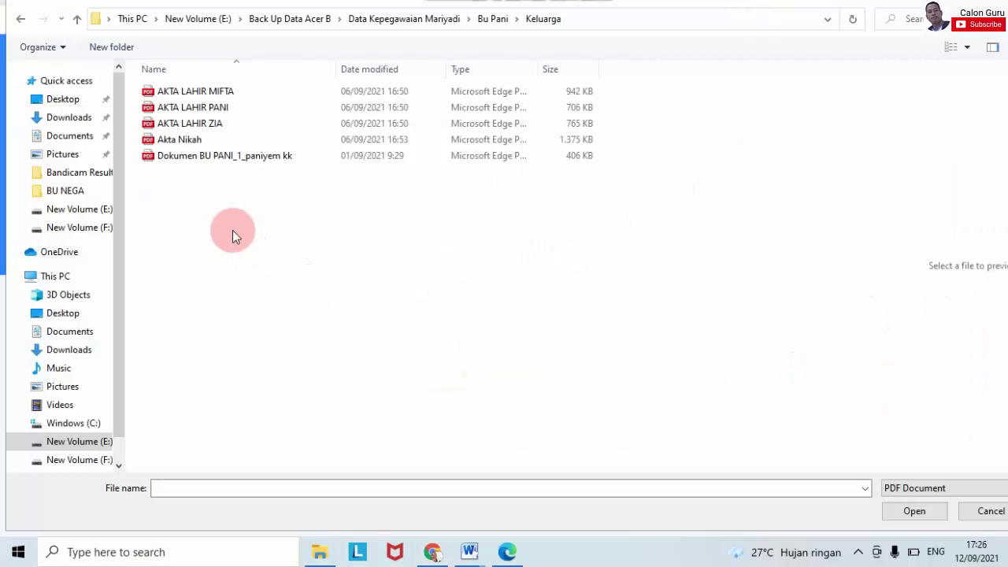
Step: Try to upload the Akta Nikah PDF from the Keluarga folder as the marriage document
click(196, 140)
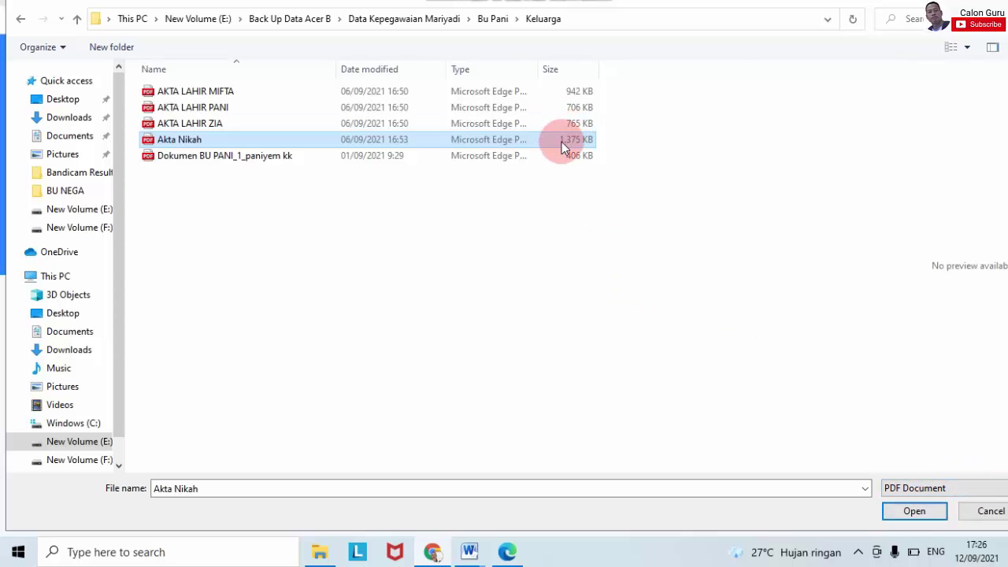
click(889, 509)
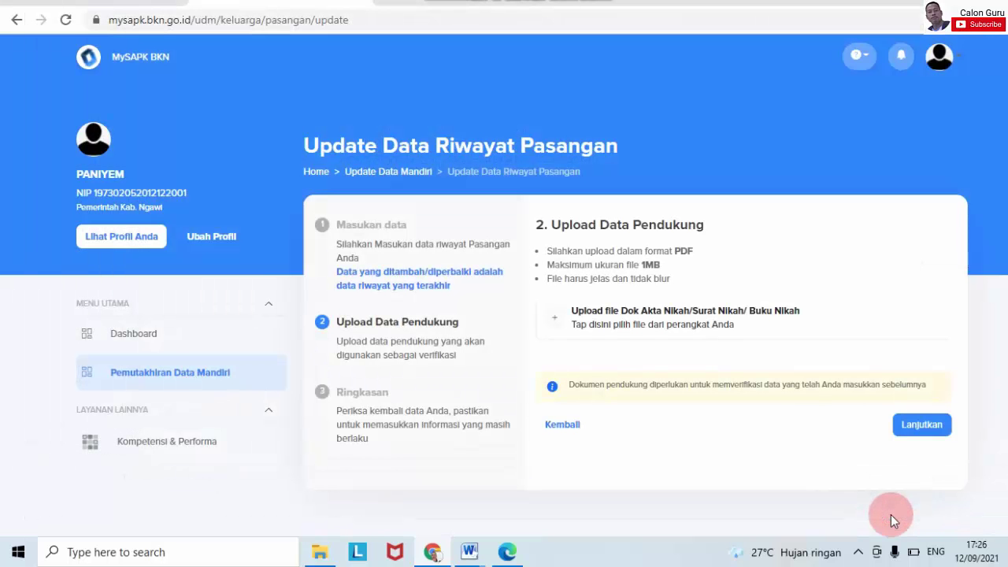
click(759, 307)
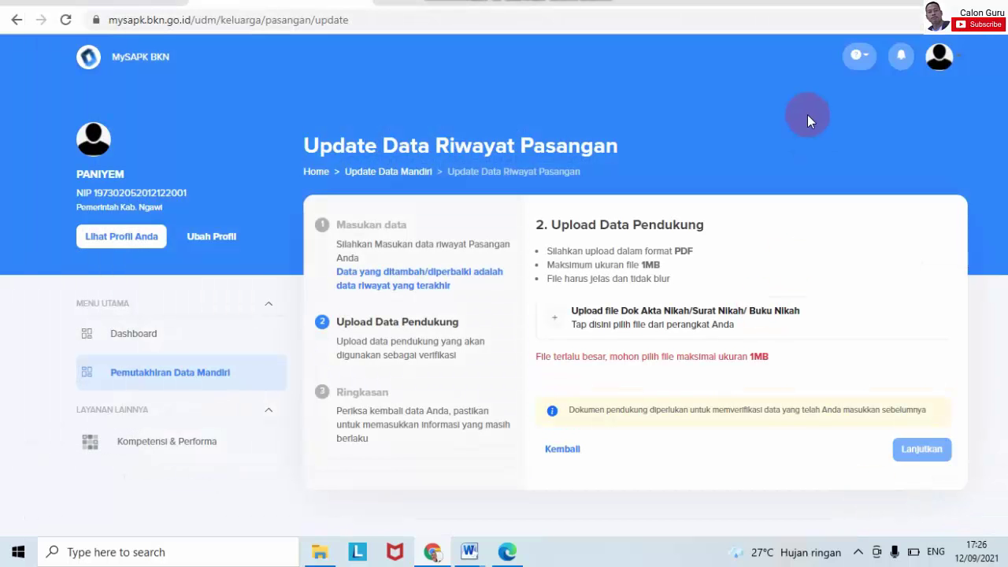
click(647, 299)
Step: Go to ilovepdf.com in a separate browser tab and open its Compress PDF tool
click(482, 24)
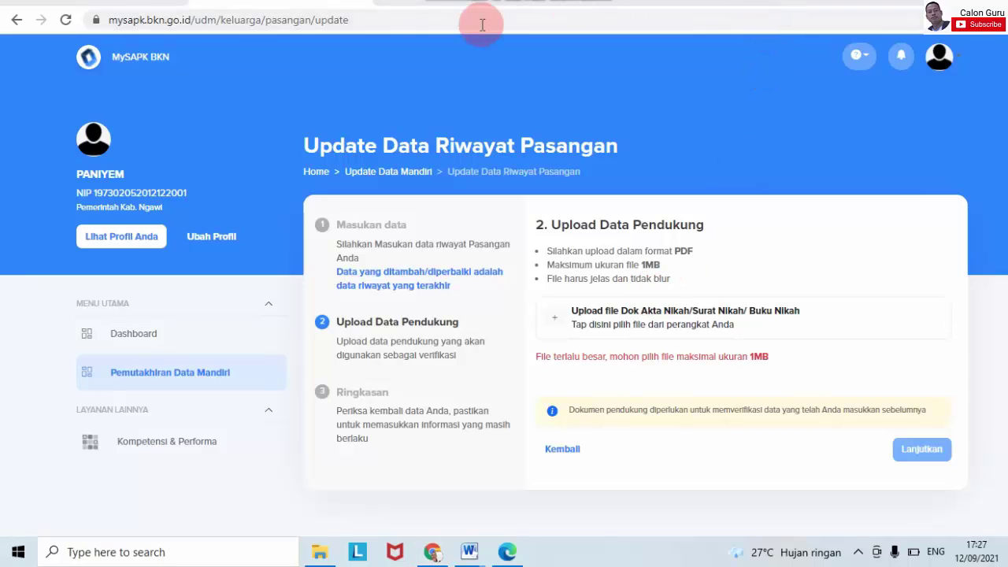
click(387, 2)
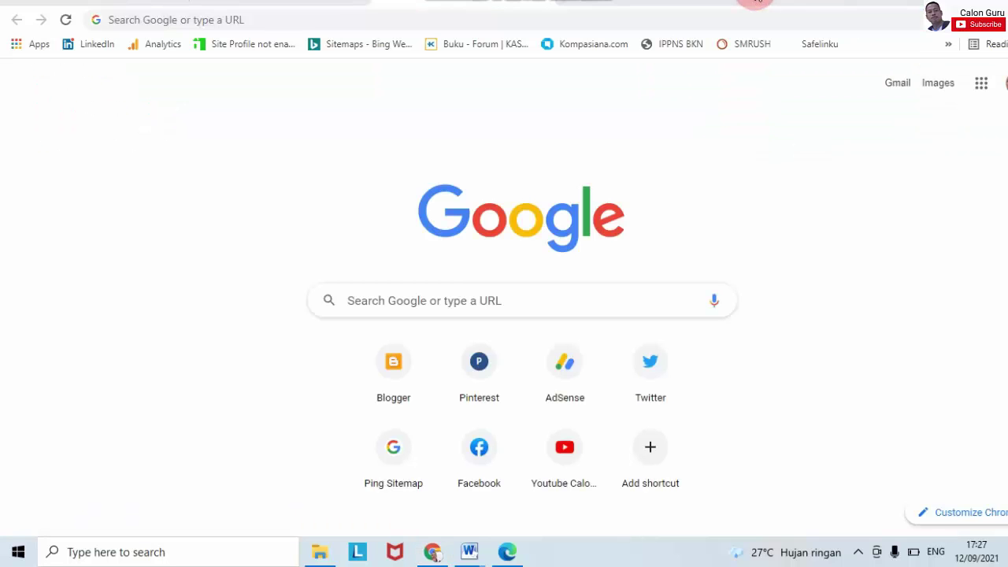
click(468, 16)
text(ilov)
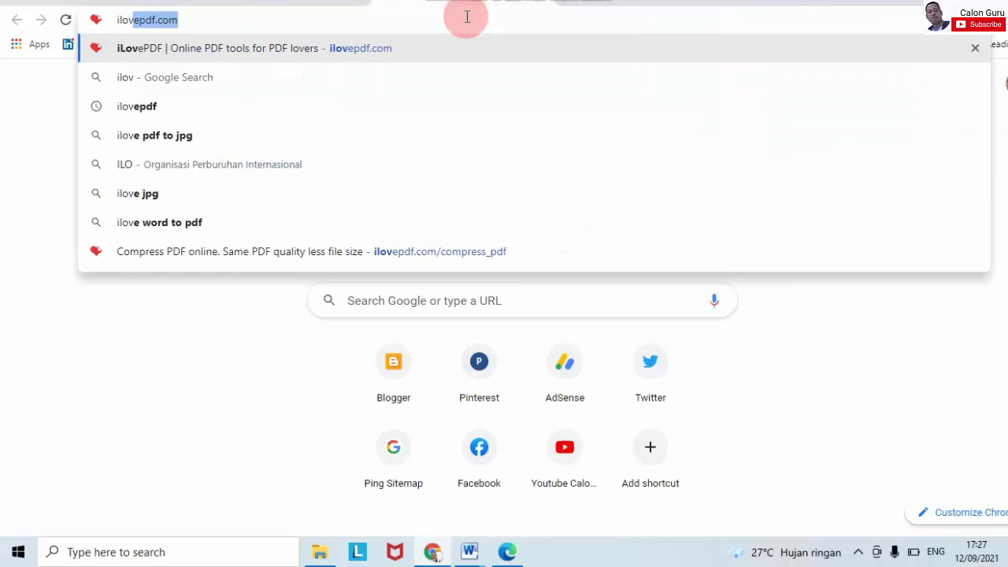
key(Return)
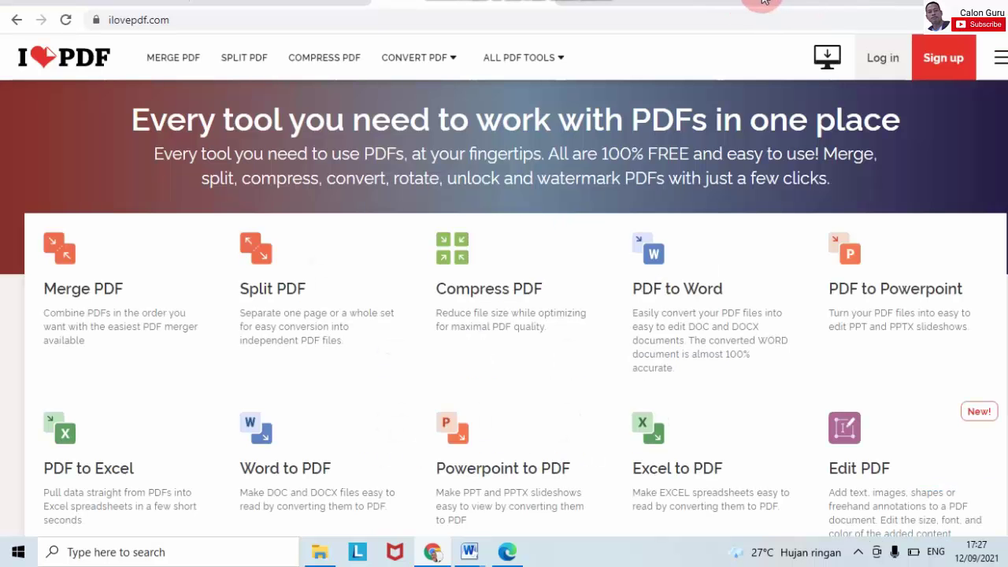
click(482, 275)
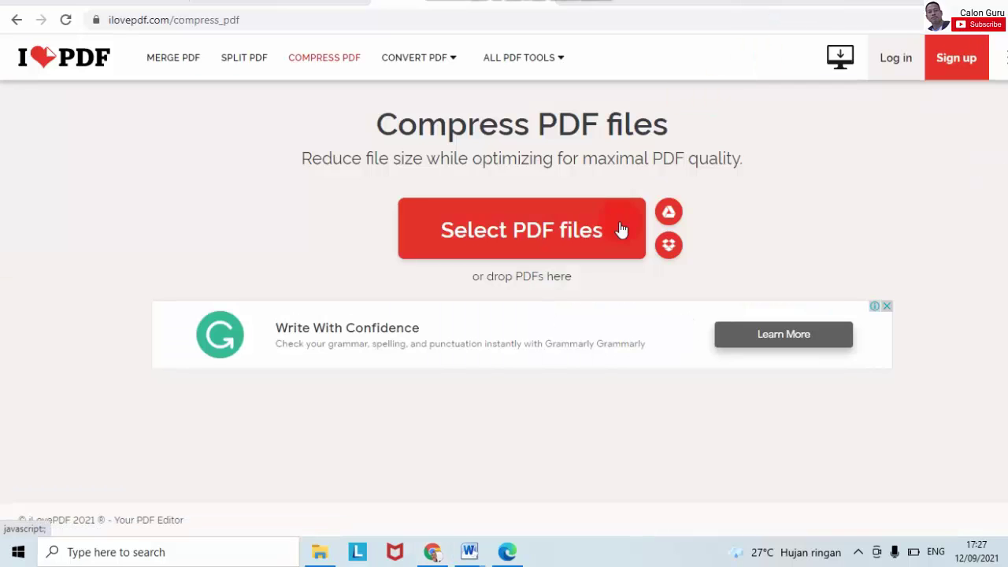
Step: Compress the Akta Nikah PDF from the Keluarga folder and download the smaller file
click(532, 227)
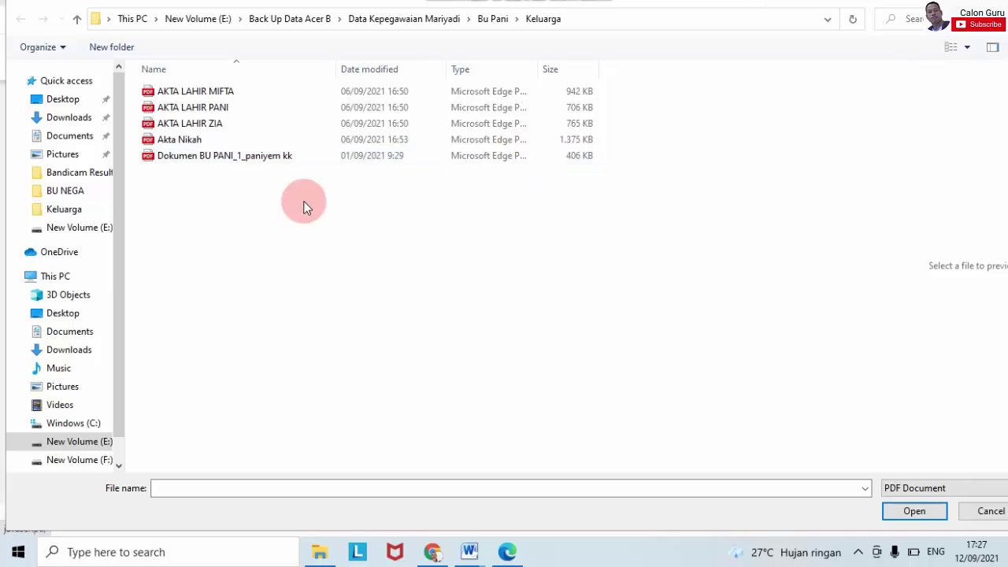
click(213, 142)
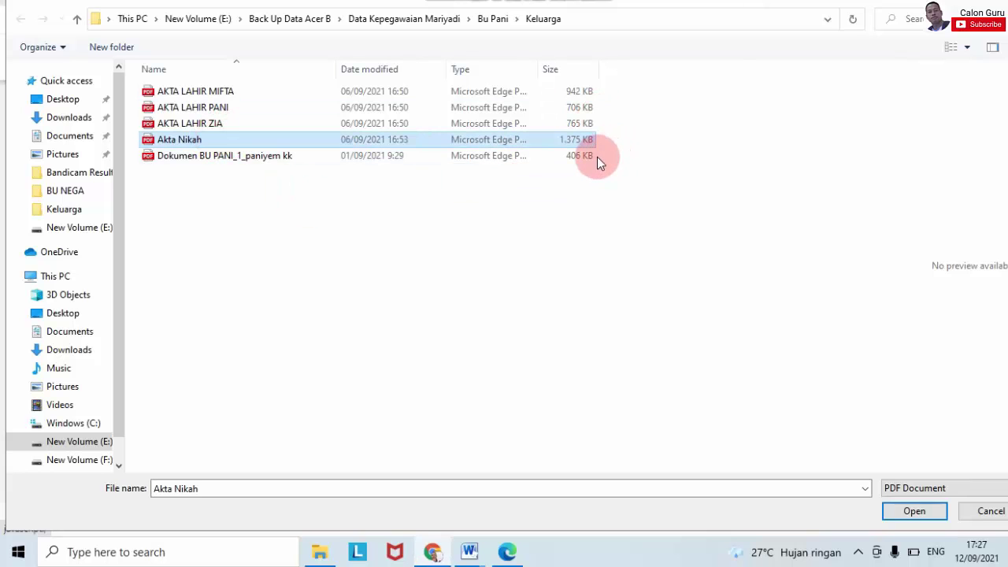
click(906, 512)
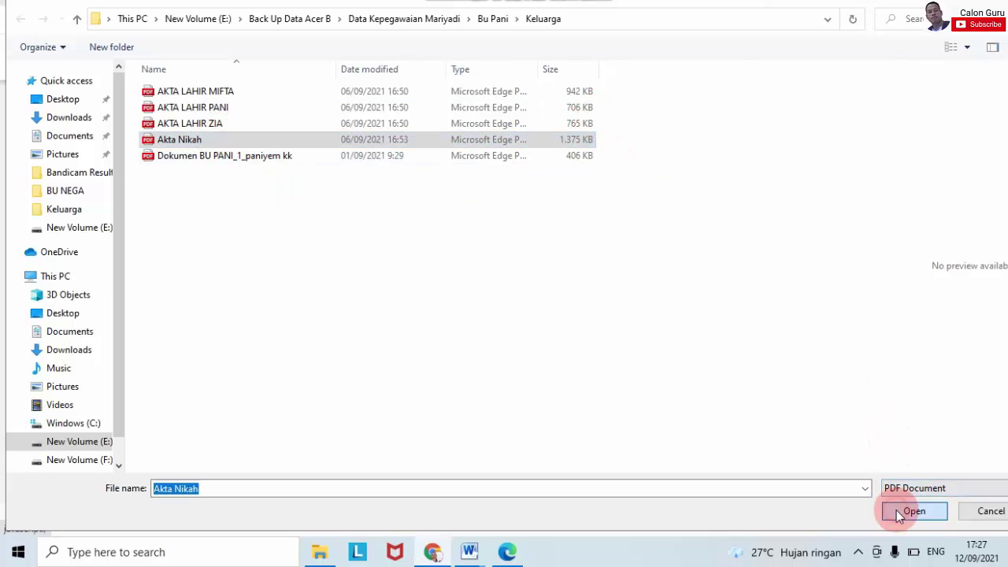
click(959, 487)
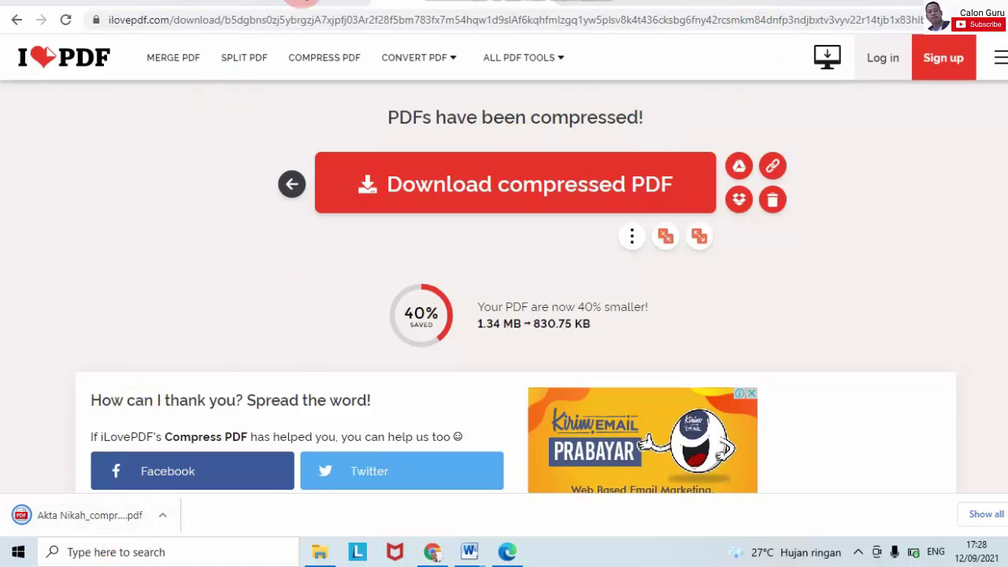
Step: Return to the MySAPK BKN upload page and upload Akta Nikah_compressed from the Downloads folder as the marriage document
click(277, 5)
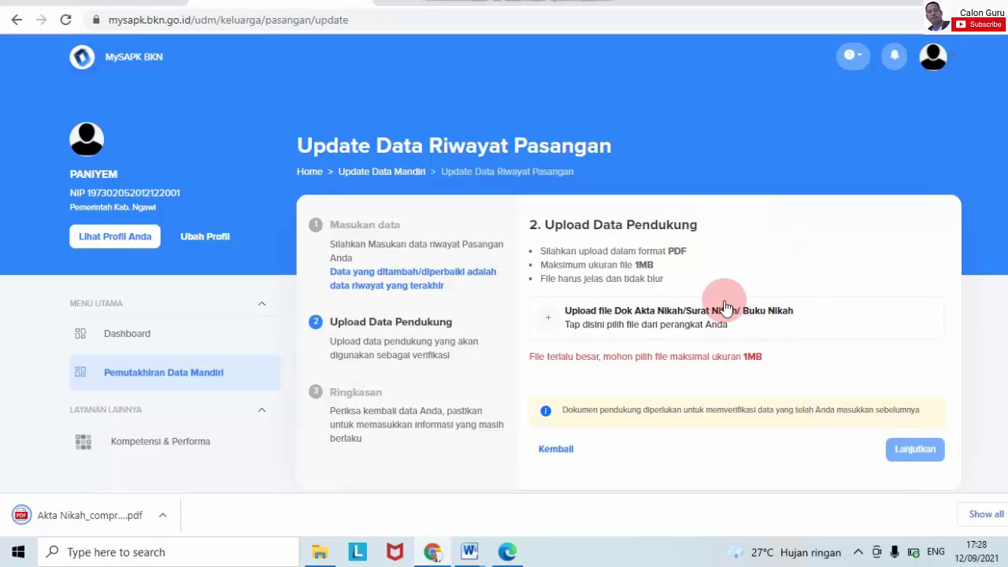
click(668, 316)
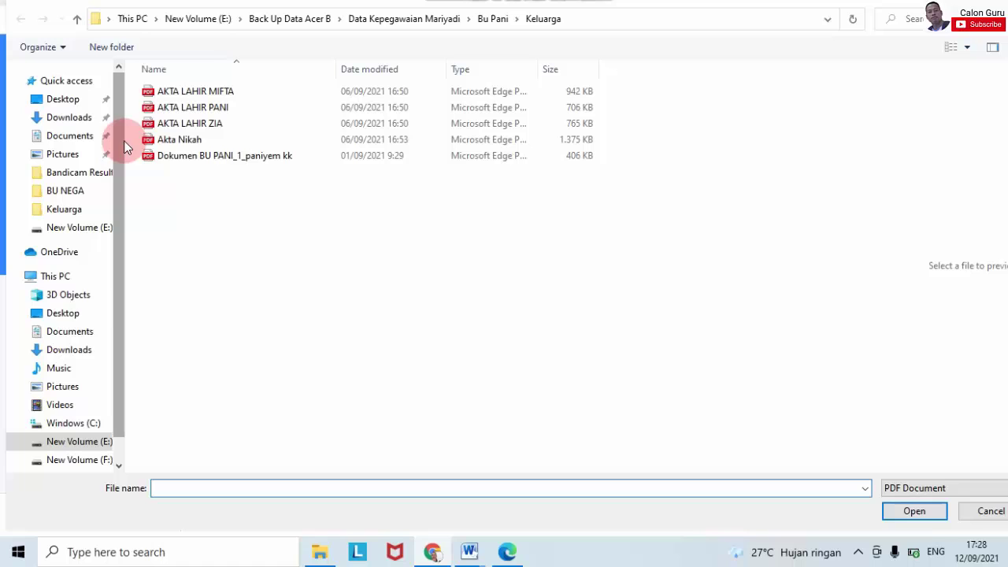
click(69, 116)
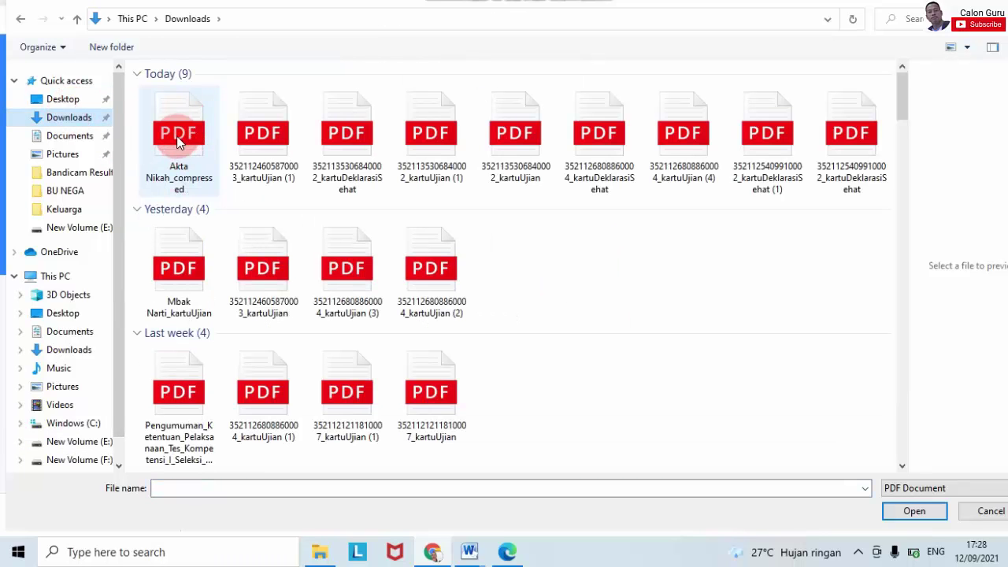
double_click(179, 142)
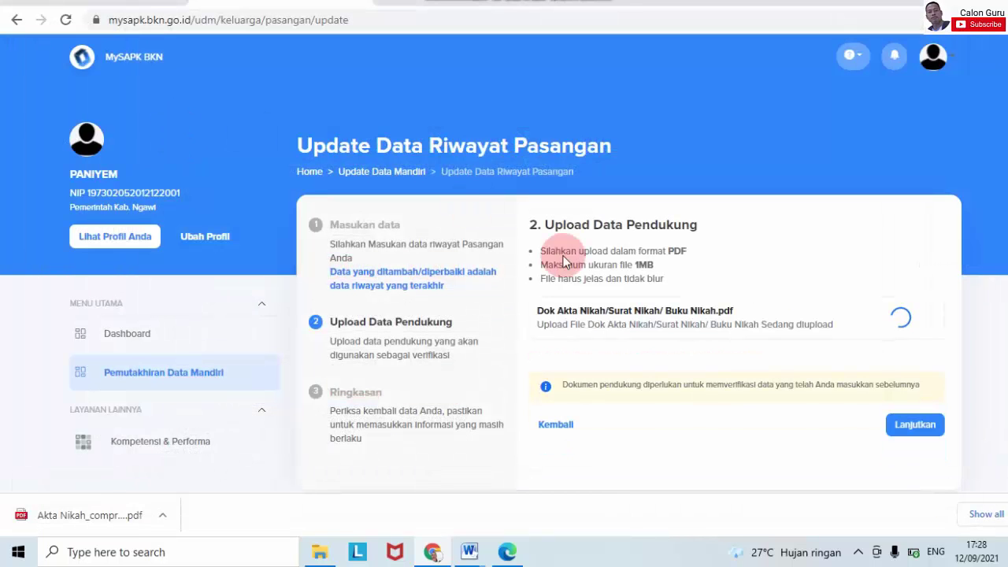
Step: Continue to the summary, declare the entered data correct and submit the spouse update
scroll(504, 315, down, 1)
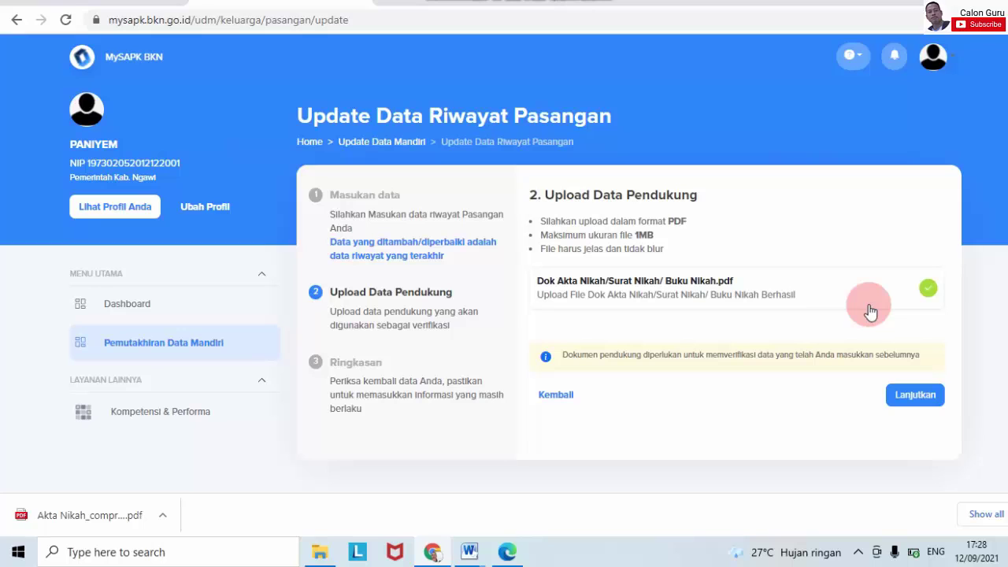
click(925, 400)
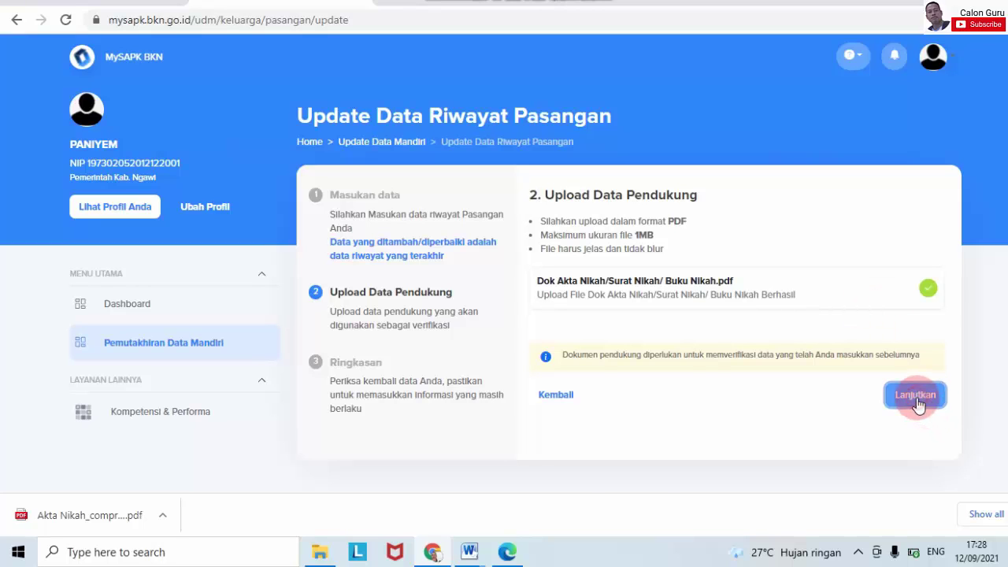
scroll(917, 403, down, 10)
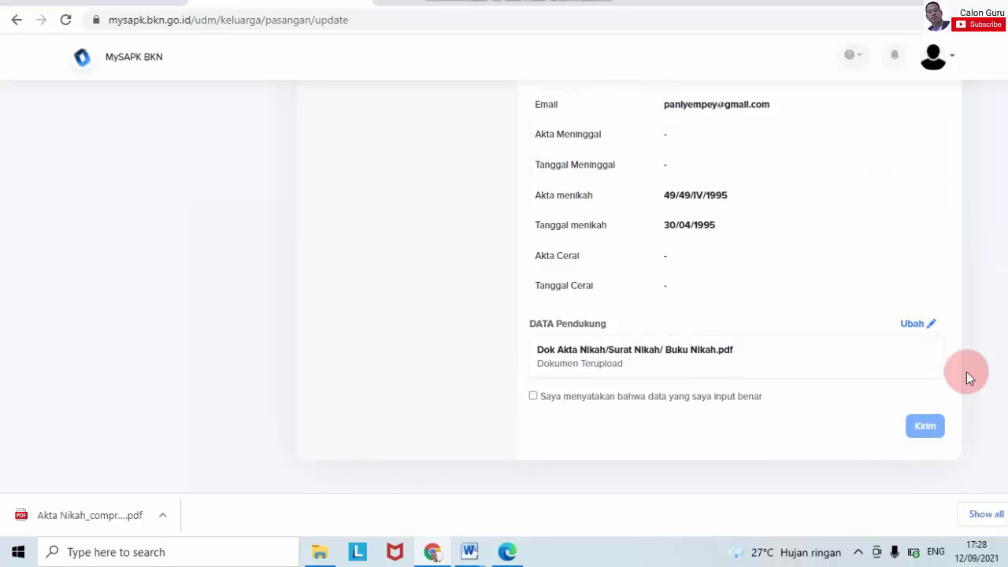
click(533, 397)
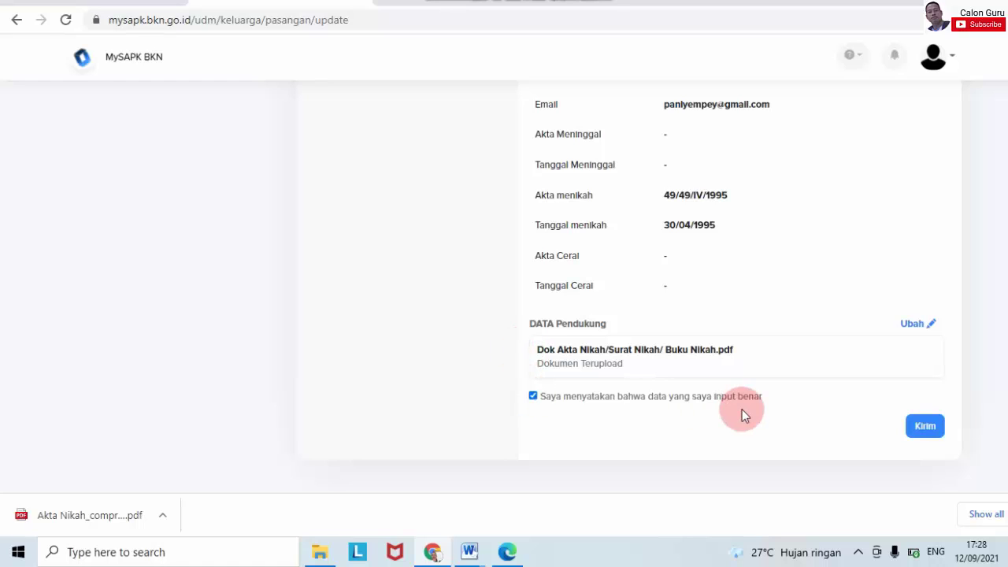
click(916, 427)
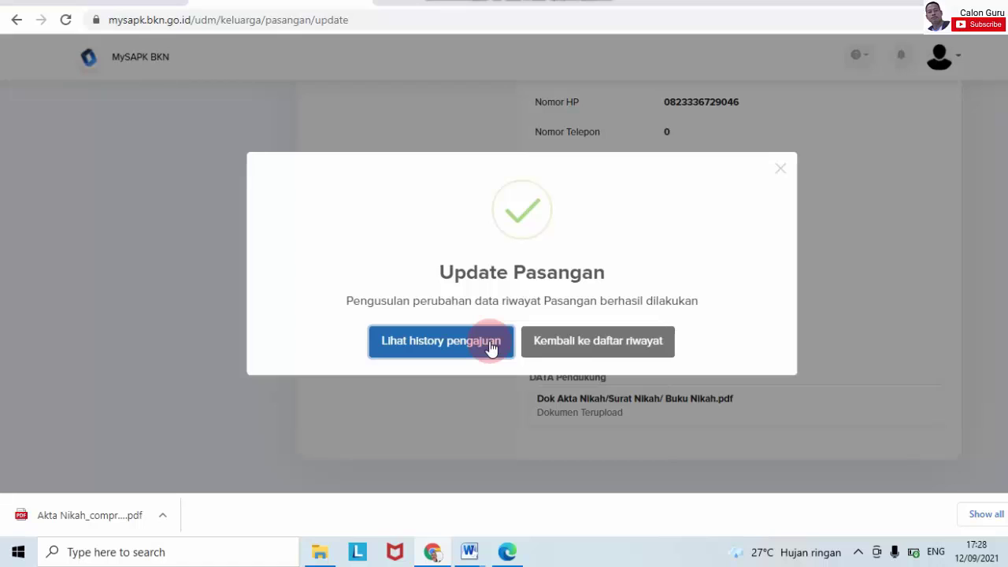
Step: View the submission history for the spouse update, and return to the Dashboard
click(489, 343)
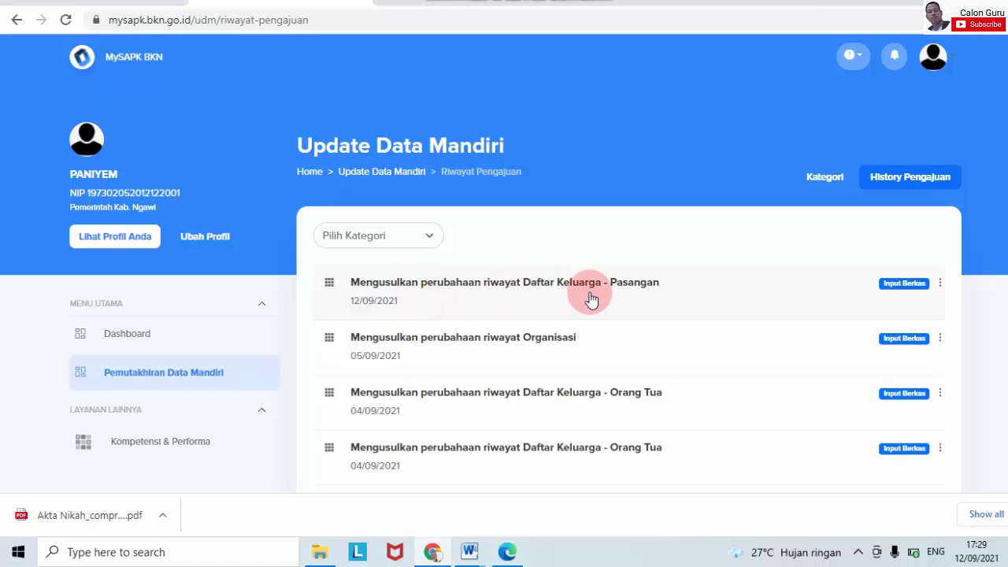
click(150, 333)
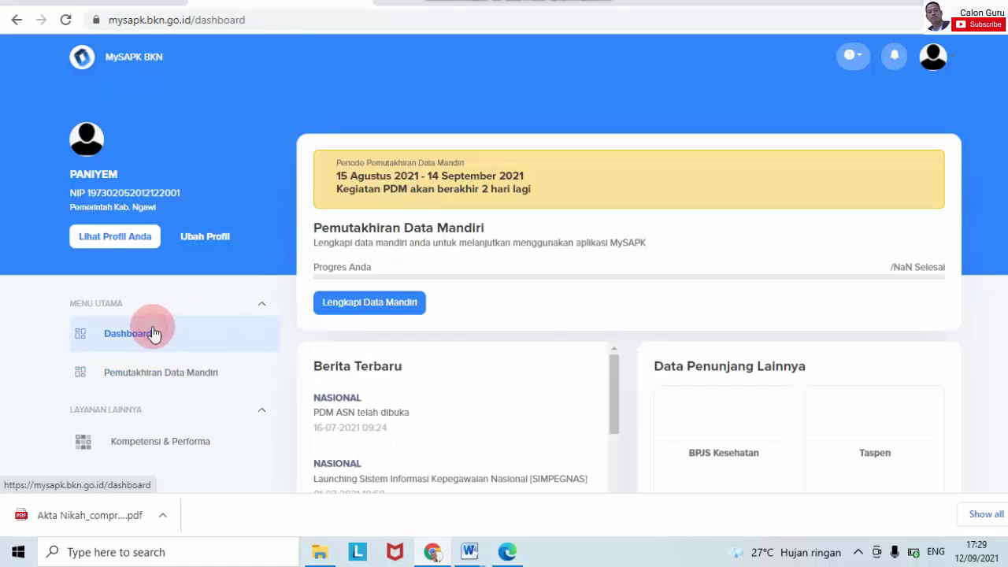
Step: Reopen Riwayat Keluarga under Pemutakhiran Data Mandiri and check the Pasangan and Anak records, ending on the Pasangan list
click(384, 307)
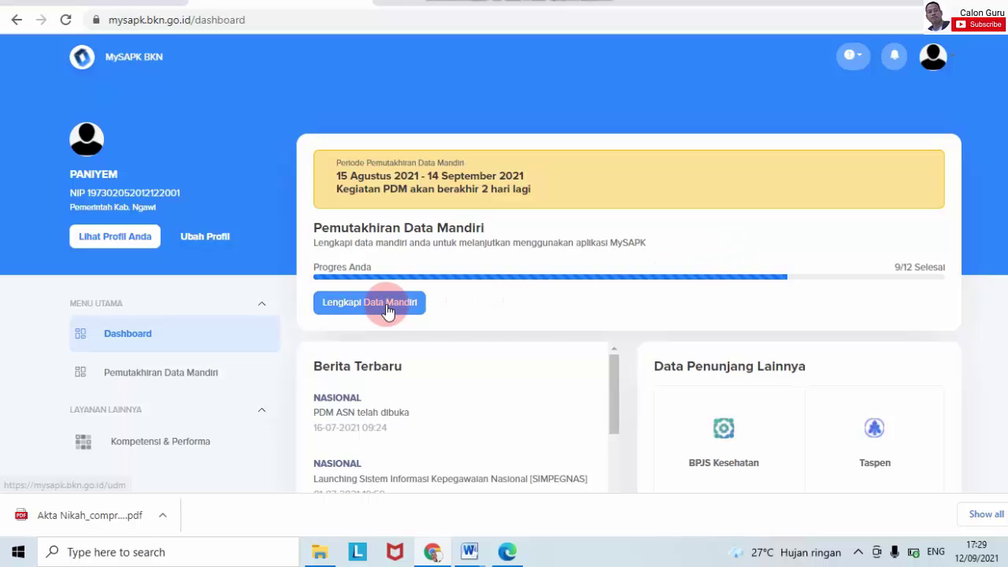
scroll(846, 360, down, 3)
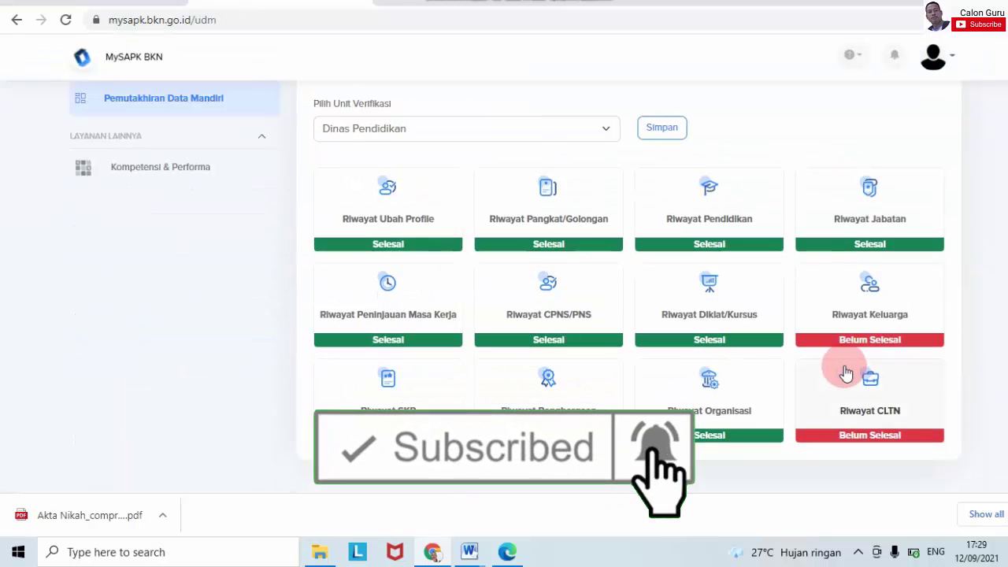
click(855, 342)
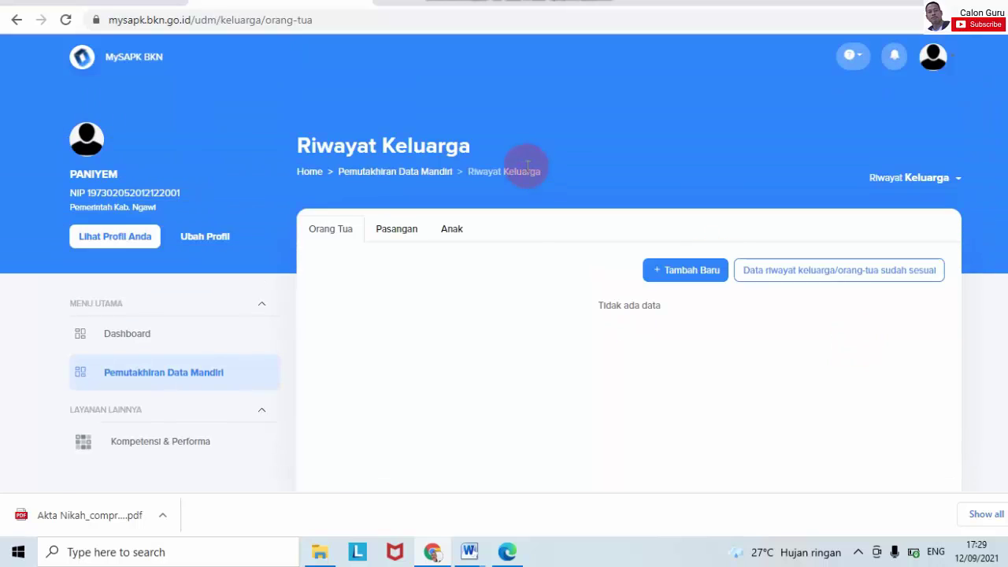
click(400, 233)
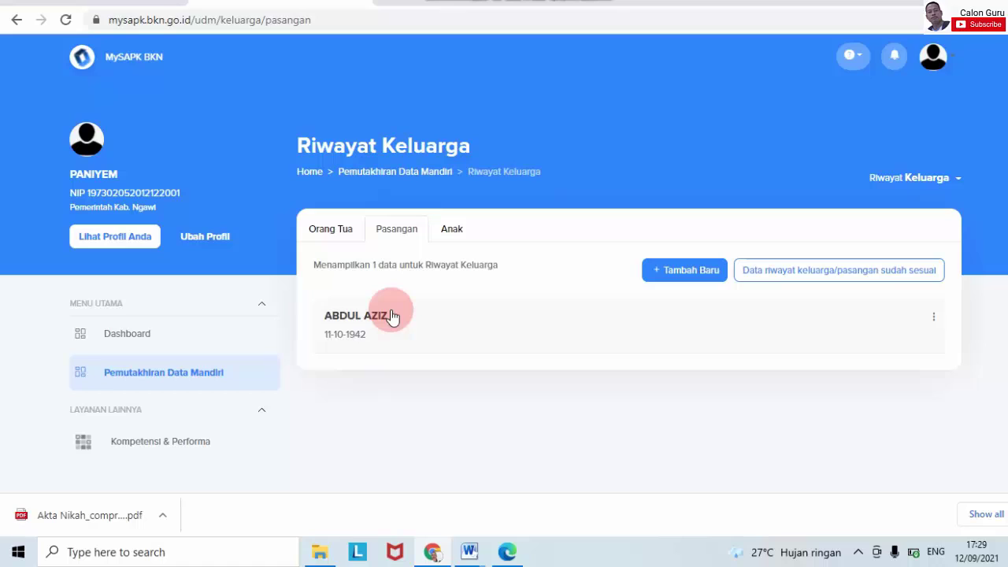
click(457, 230)
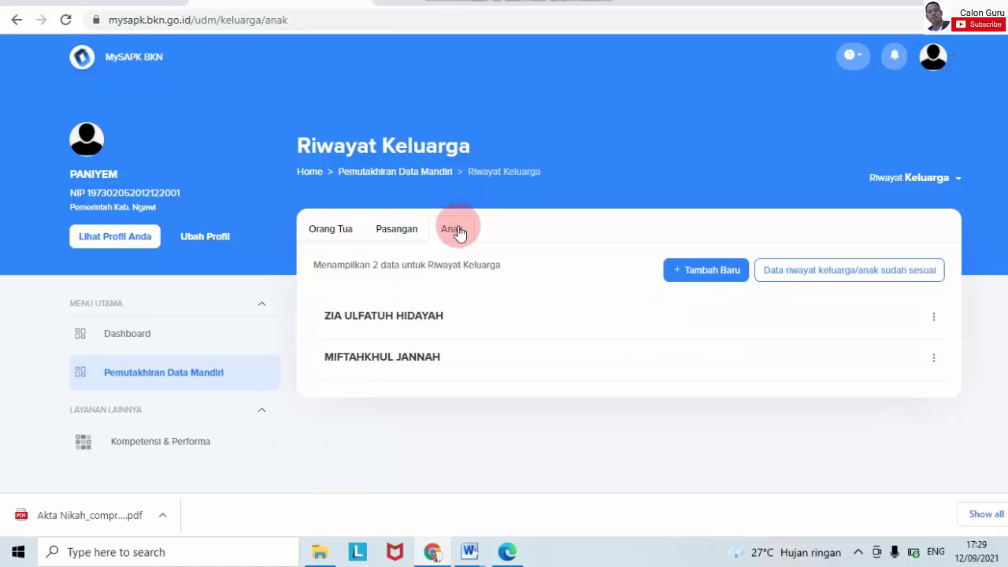
click(398, 233)
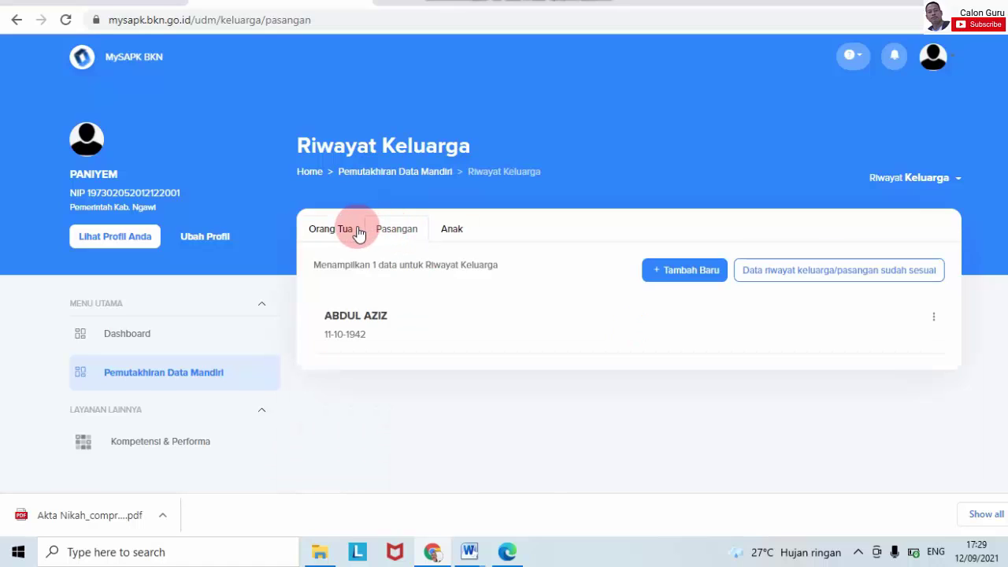